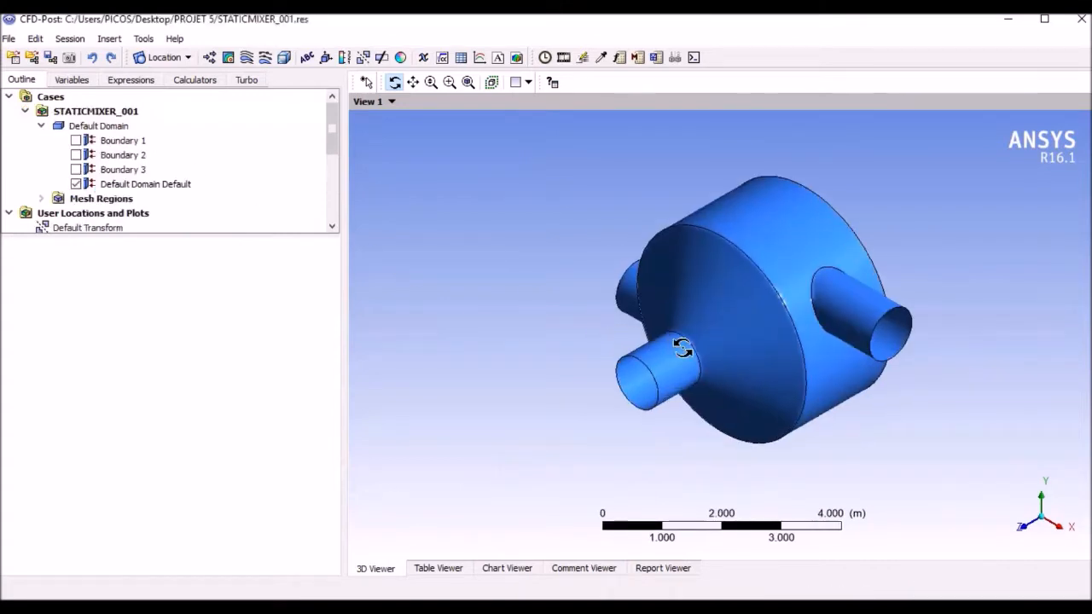
- Create a 3D streamline plot of velocity in Default Domain, starting from Boundary 1
{"action": "left_click_drag", "start_coordinate": [685, 345], "coordinate": [657, 407]}
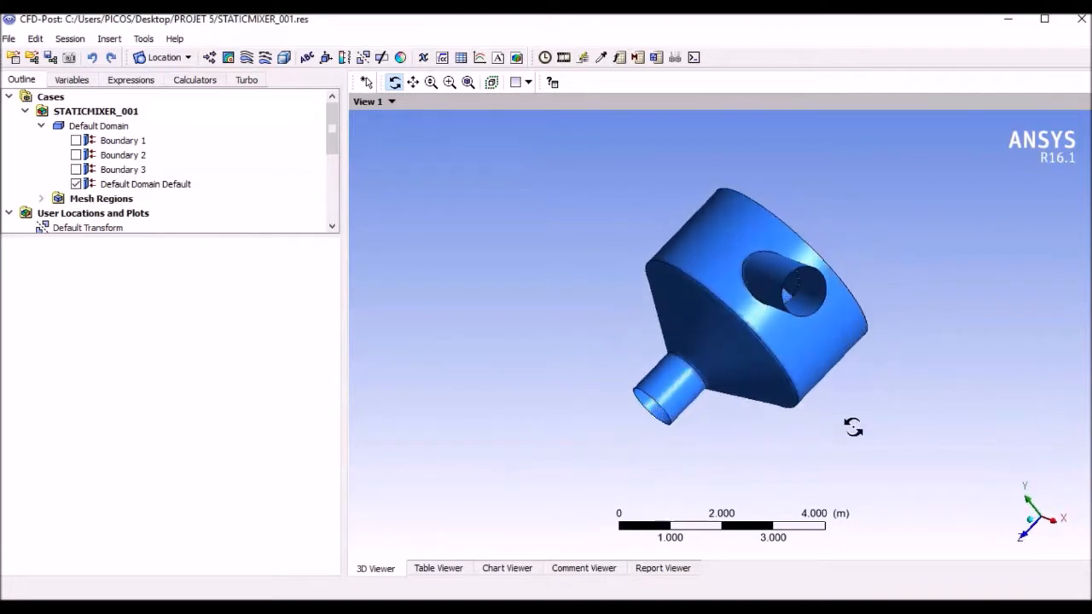
{"action": "left_click", "coordinate": [1031, 519]}
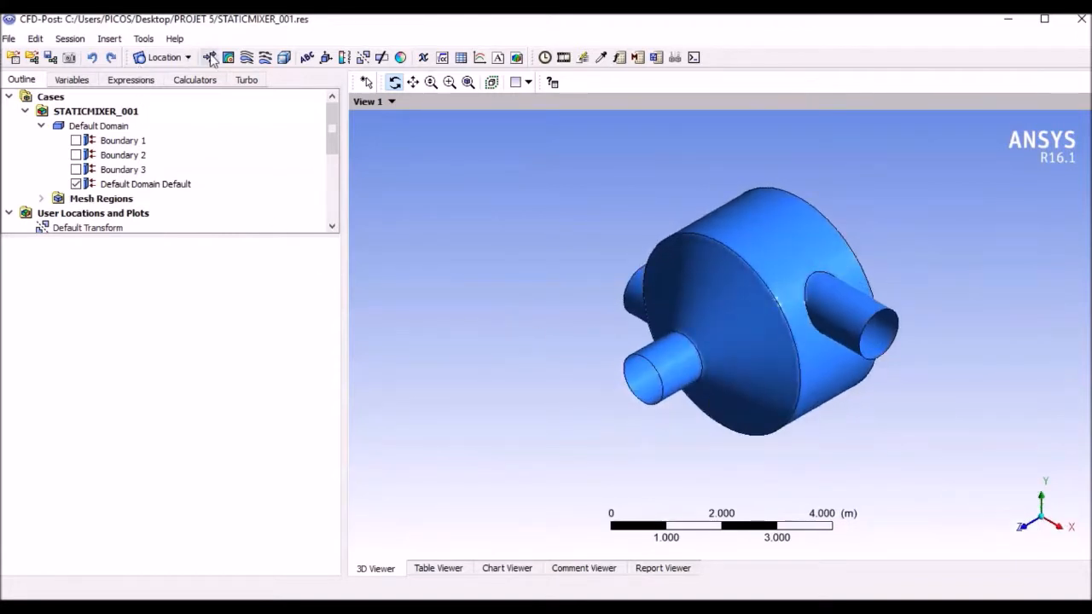
{"action": "left_click", "coordinate": [248, 59]}
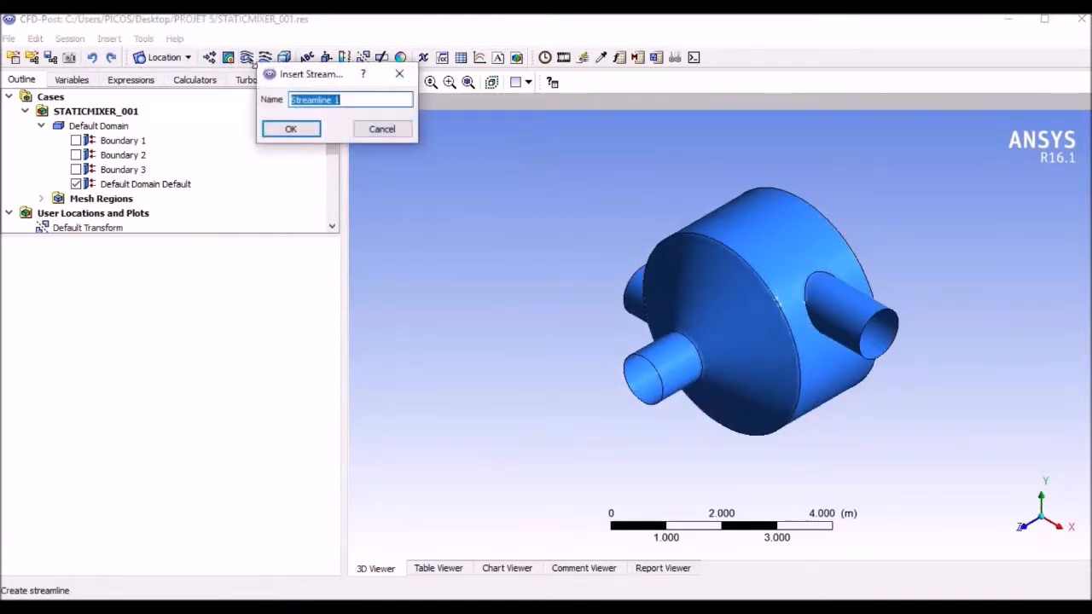
{"action": "left_click", "coordinate": [288, 129]}
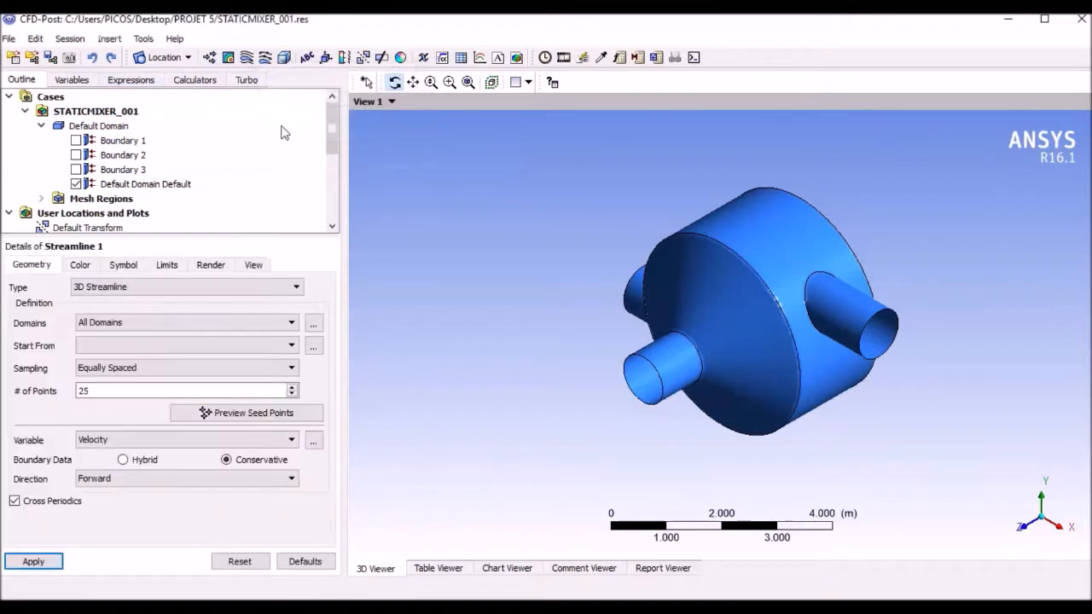
{"action": "left_click", "coordinate": [144, 345]}
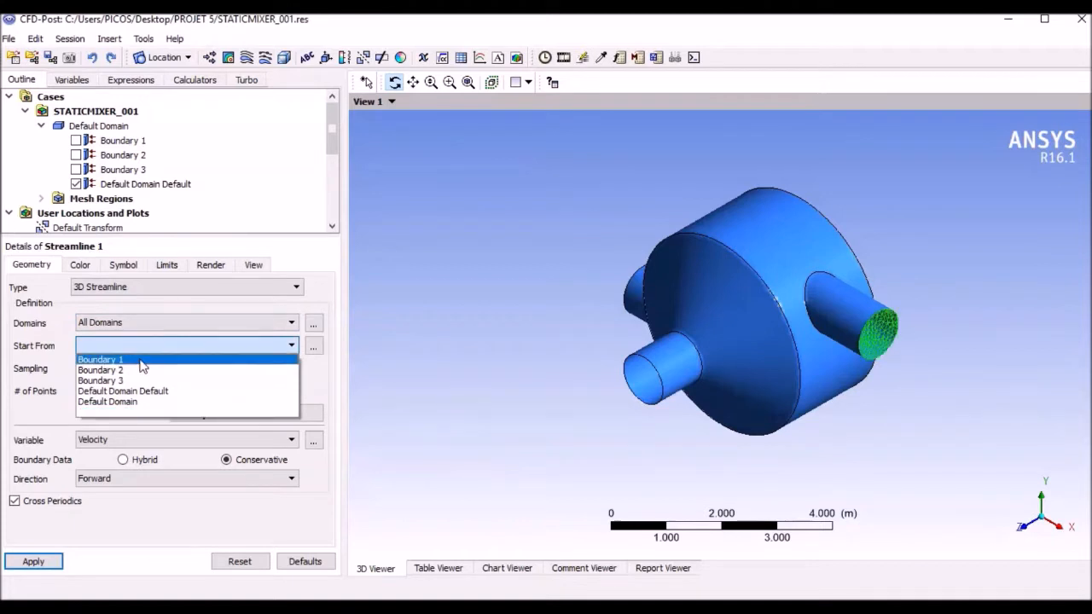
{"action": "left_click", "coordinate": [144, 360]}
{"action": "left_click", "coordinate": [141, 324]}
{"action": "left_click", "coordinate": [141, 335]}
{"action": "left_click", "coordinate": [36, 561]}
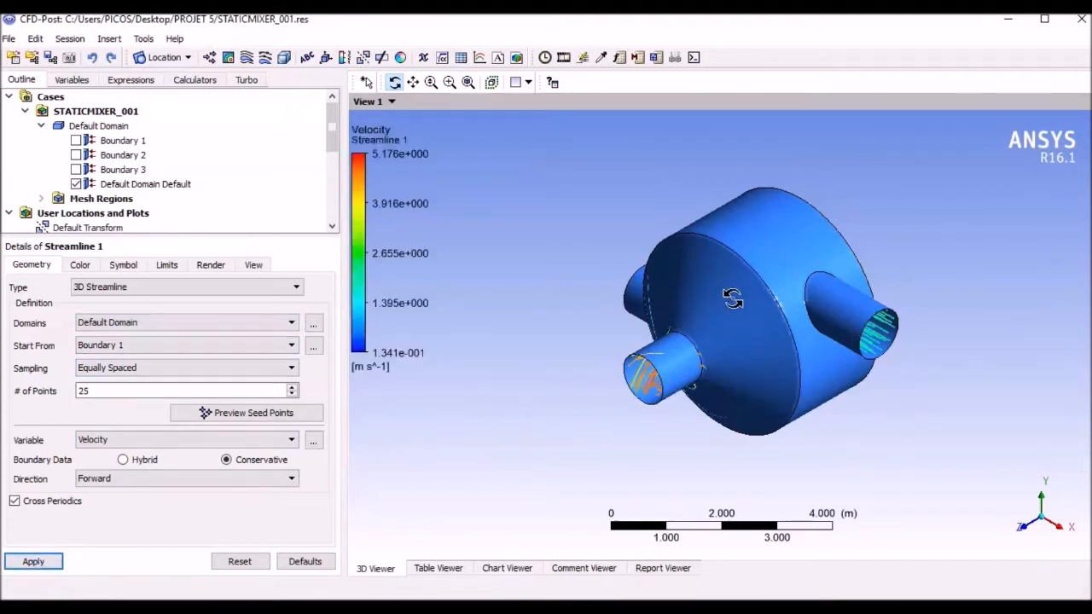
- Set the transparency of the Default Domain Default surface to 0.75
{"action": "right_click", "coordinate": [734, 298]}
{"action": "mouse_move", "coordinate": [777, 387]}
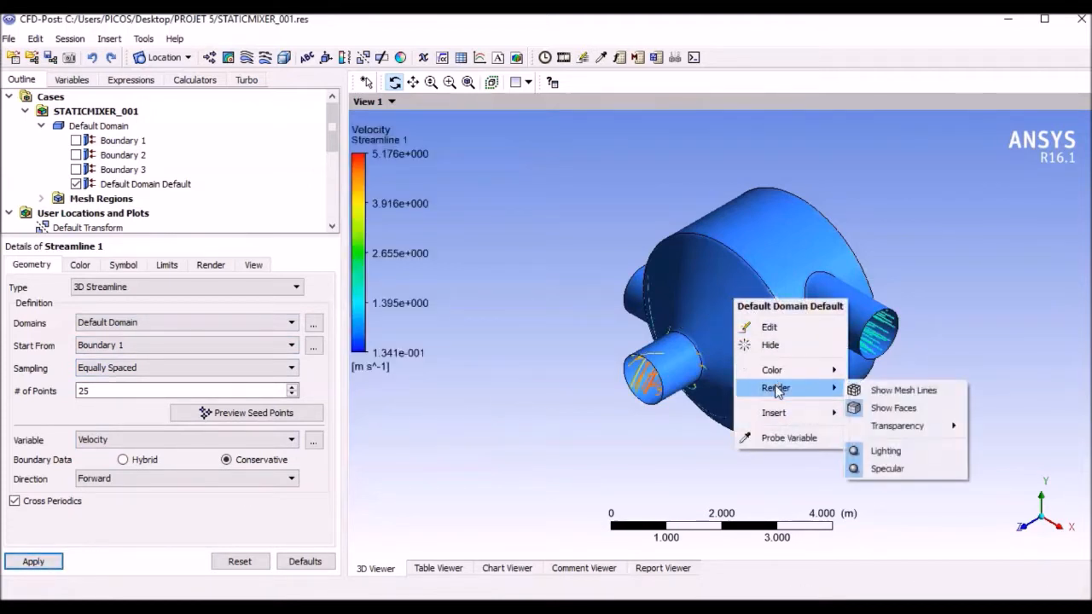
{"action": "mouse_move", "coordinate": [872, 429]}
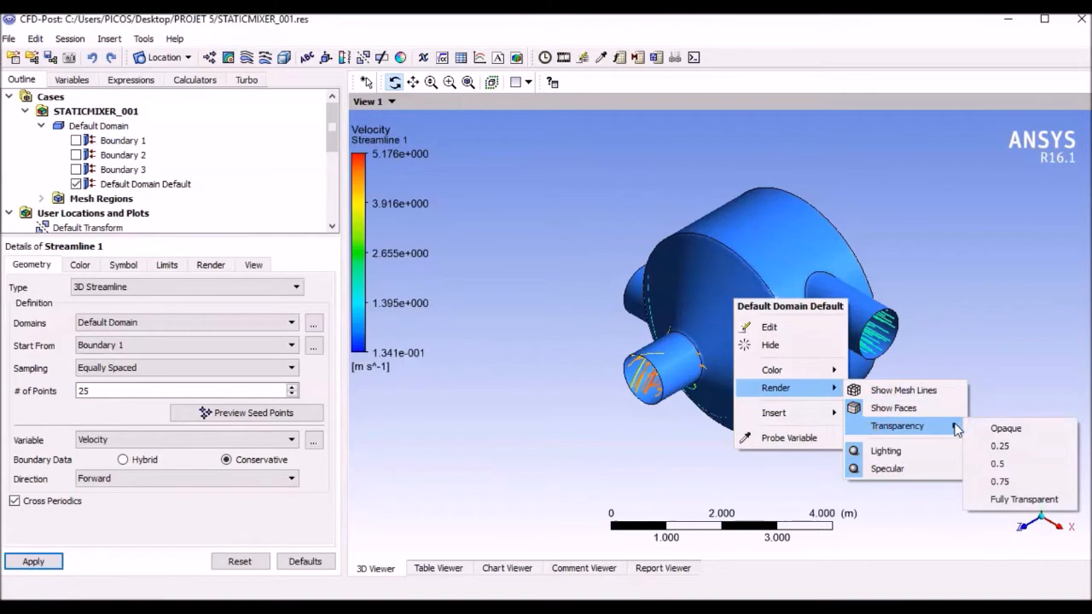
{"action": "left_click", "coordinate": [998, 482]}
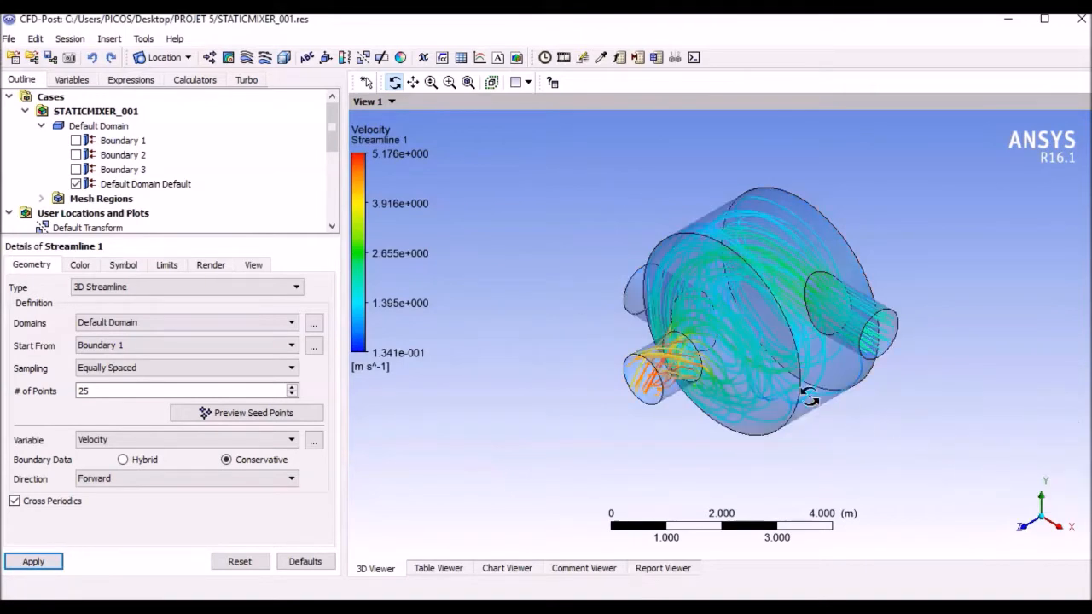
{"action": "left_click_drag", "start_coordinate": [778, 402], "coordinate": [825, 404]}
{"action": "left_click", "coordinate": [1049, 518]}
- Hide Streamline 1 and create a second 3D velocity streamline plot in Default Domain, starting from Boundary 2
{"action": "scroll", "coordinate": [93, 197], "scroll_direction": "down", "scroll_amount": 2}
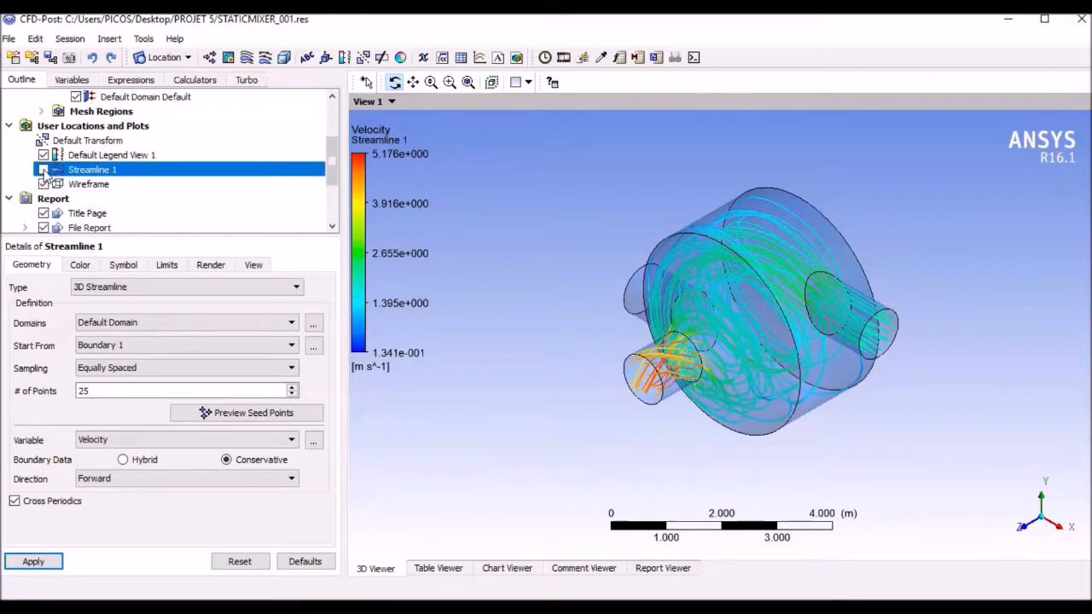
{"action": "left_click", "coordinate": [43, 170]}
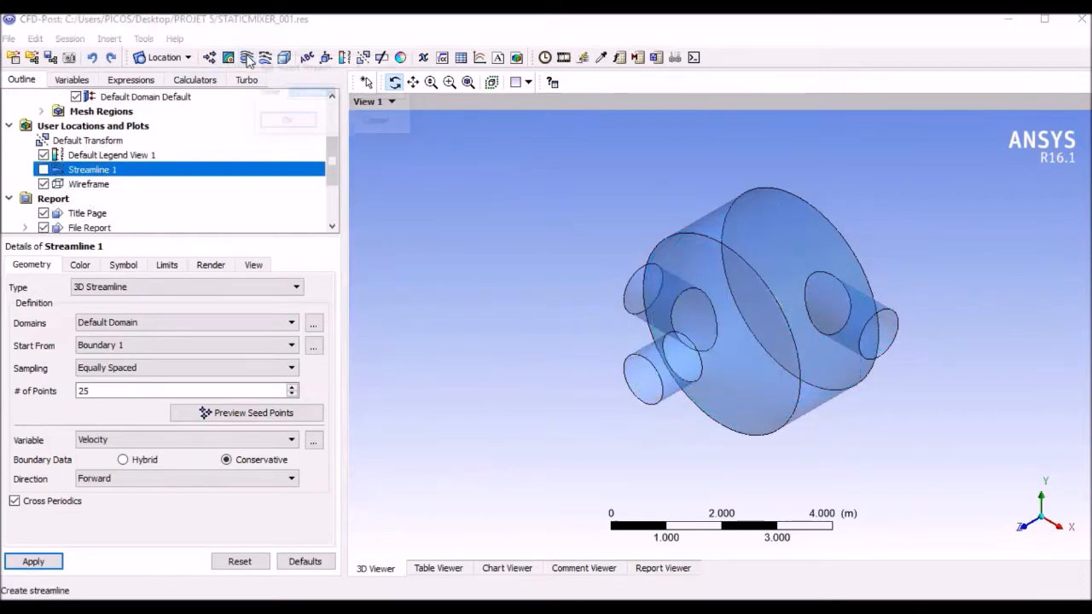
{"action": "left_click", "coordinate": [247, 58]}
{"action": "left_click", "coordinate": [293, 119]}
{"action": "left_click", "coordinate": [190, 329]}
{"action": "left_click", "coordinate": [190, 331]}
{"action": "left_click", "coordinate": [190, 344]}
{"action": "left_click", "coordinate": [190, 344]}
{"action": "left_click", "coordinate": [166, 370]}
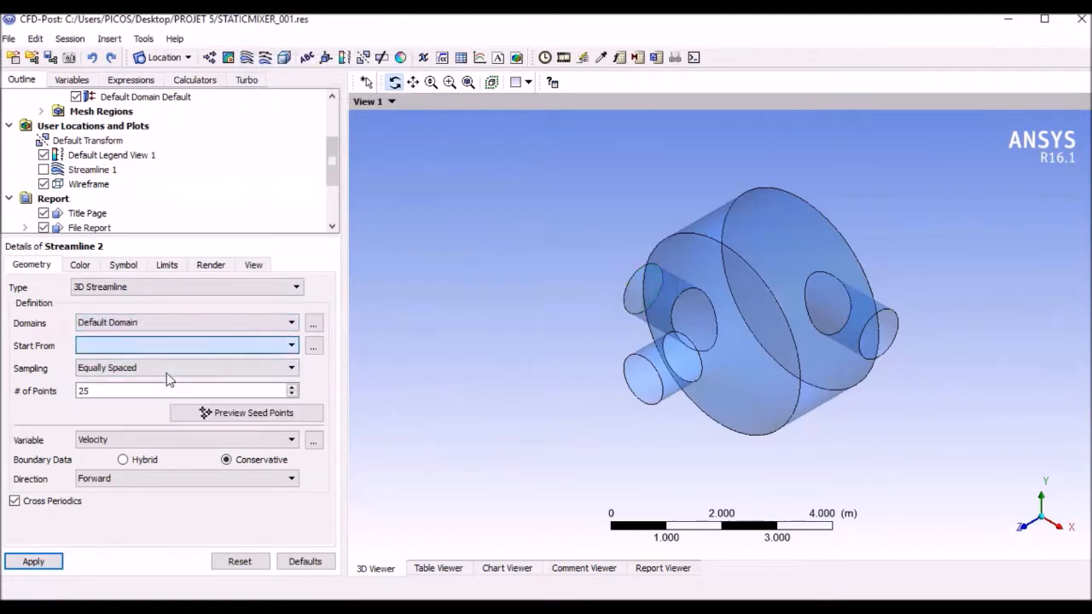
{"action": "left_click", "coordinate": [54, 561]}
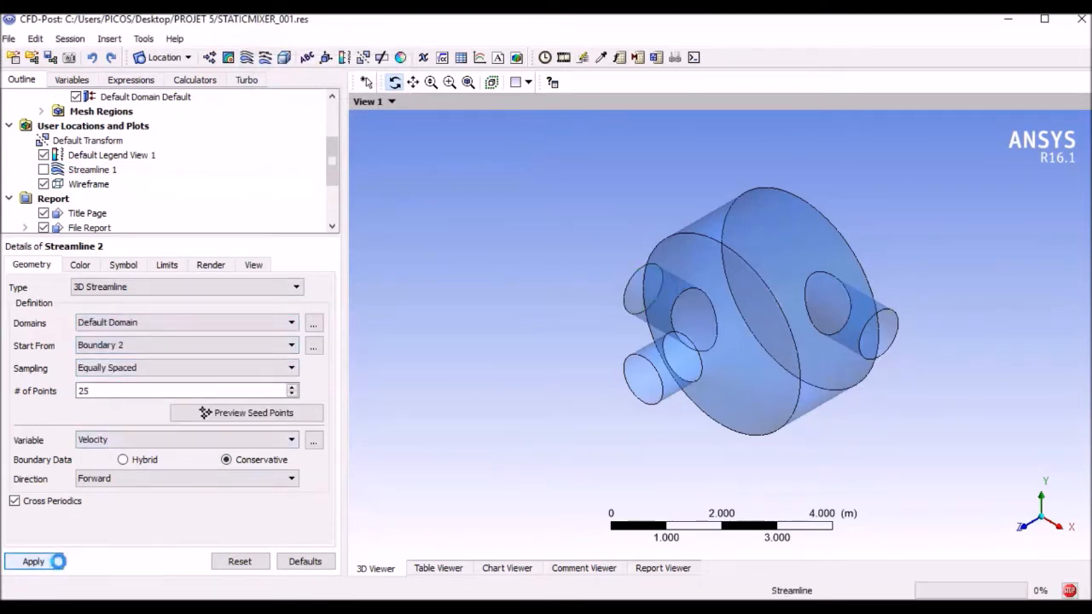
- Hide the streamlines that start from Boundary 2
{"action": "left_click_drag", "start_coordinate": [510, 338], "coordinate": [563, 362]}
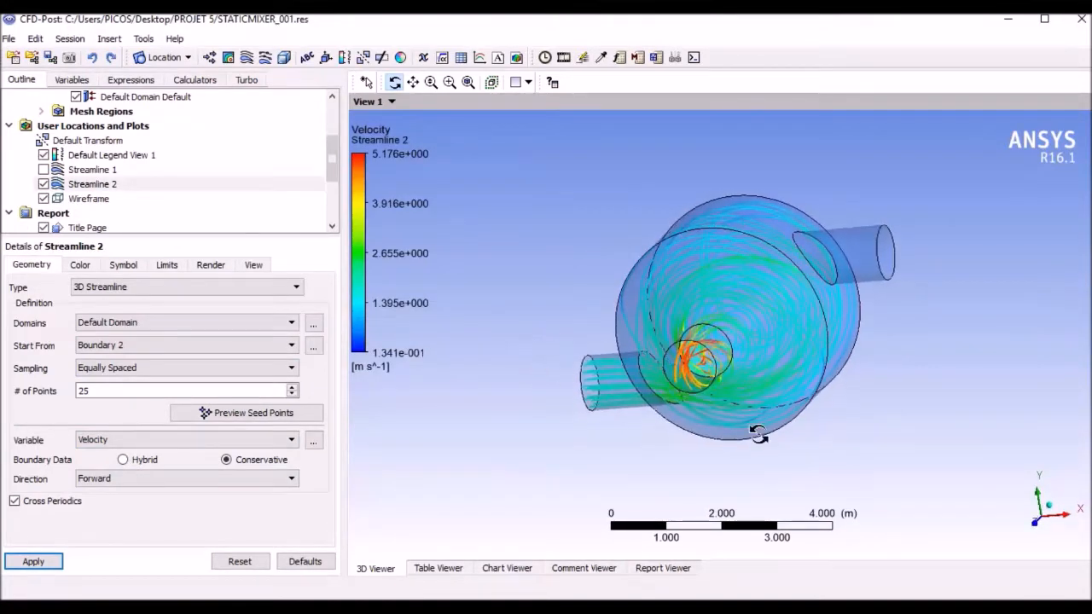
{"action": "left_click", "coordinate": [1048, 508]}
{"action": "left_click_drag", "start_coordinate": [924, 431], "coordinate": [817, 422]}
{"action": "left_click", "coordinate": [1058, 509]}
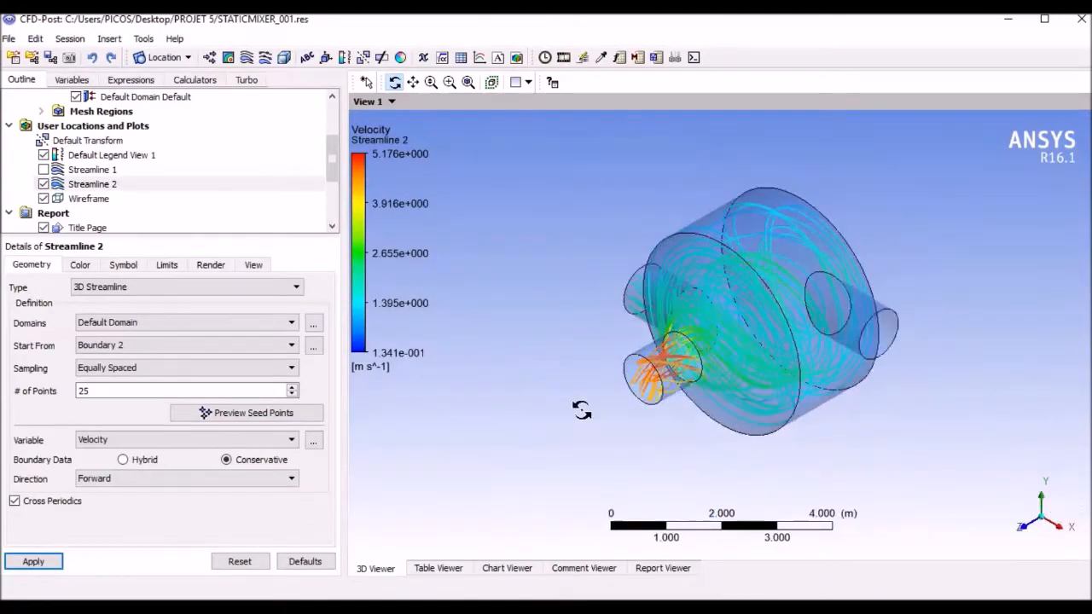
{"action": "left_click", "coordinate": [44, 184]}
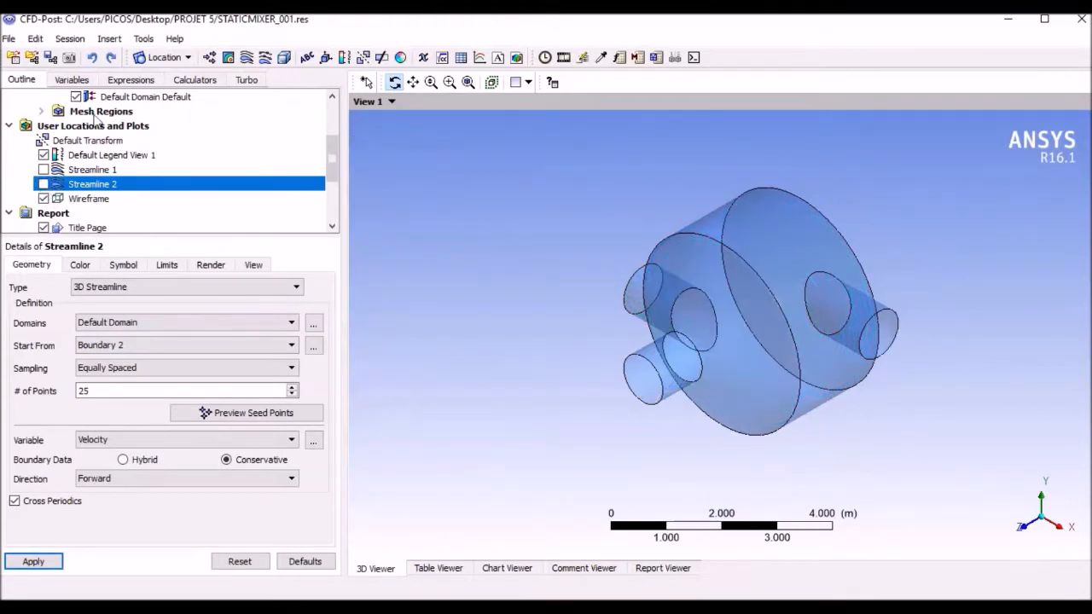
- Insert a point location in Default Domain by XYZ coordinates -3, -1, -1
{"action": "left_click", "coordinate": [144, 59]}
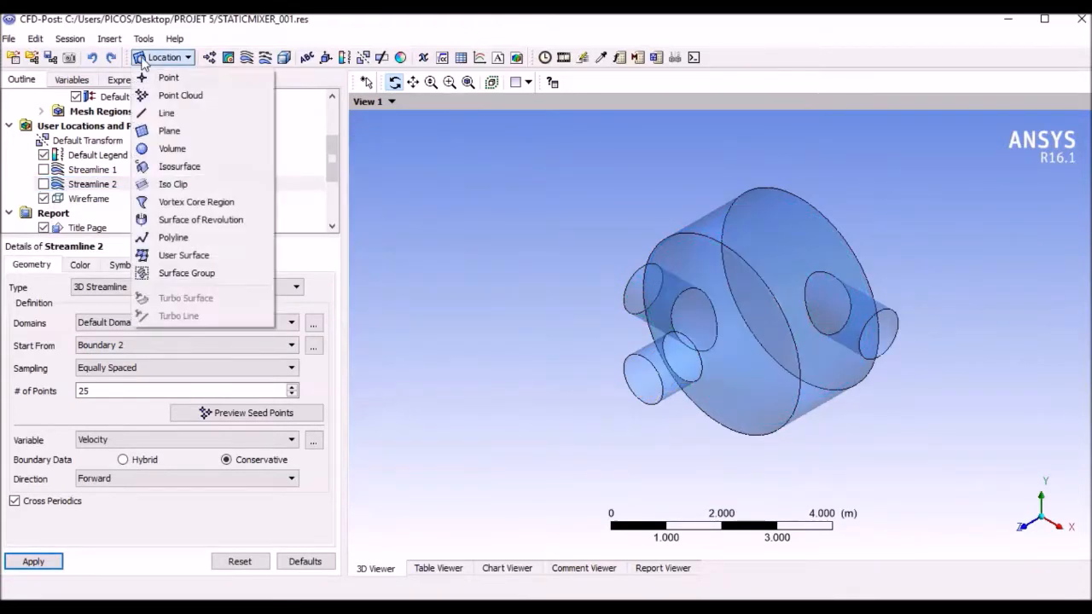
{"action": "left_click", "coordinate": [169, 78]}
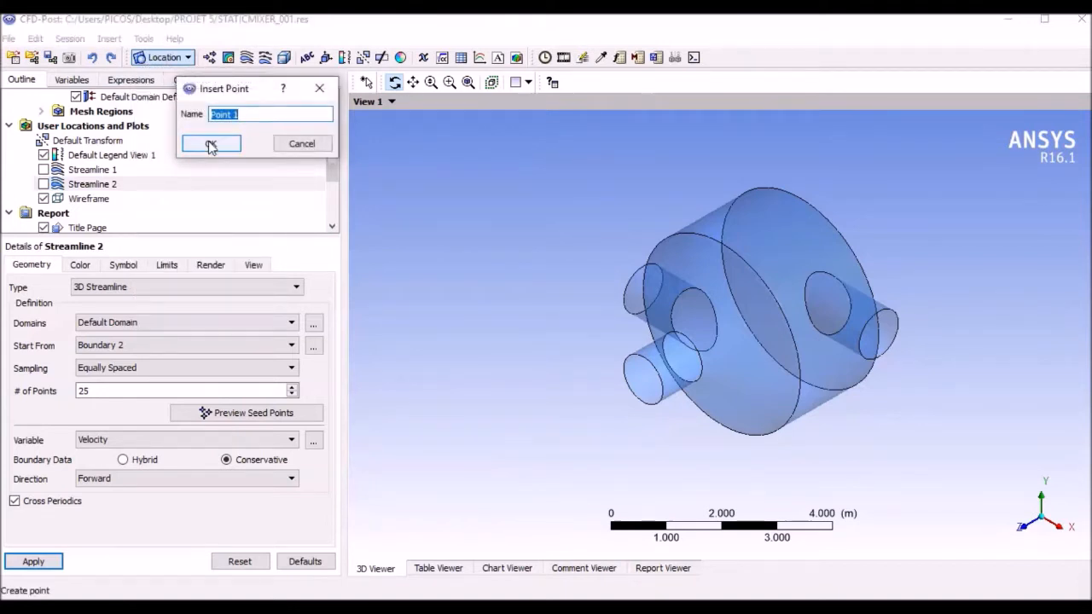
{"action": "left_click", "coordinate": [211, 144]}
{"action": "left_click", "coordinate": [107, 290]}
{"action": "left_click", "coordinate": [107, 301]}
{"action": "left_click", "coordinate": [112, 349]}
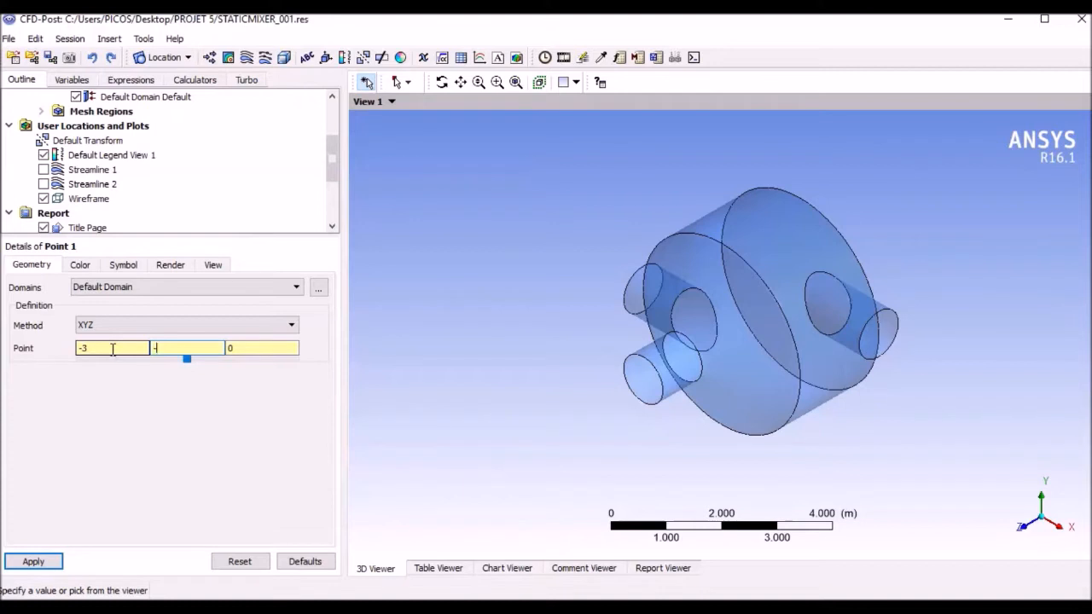
{"action": "key", "text": "Tab"}
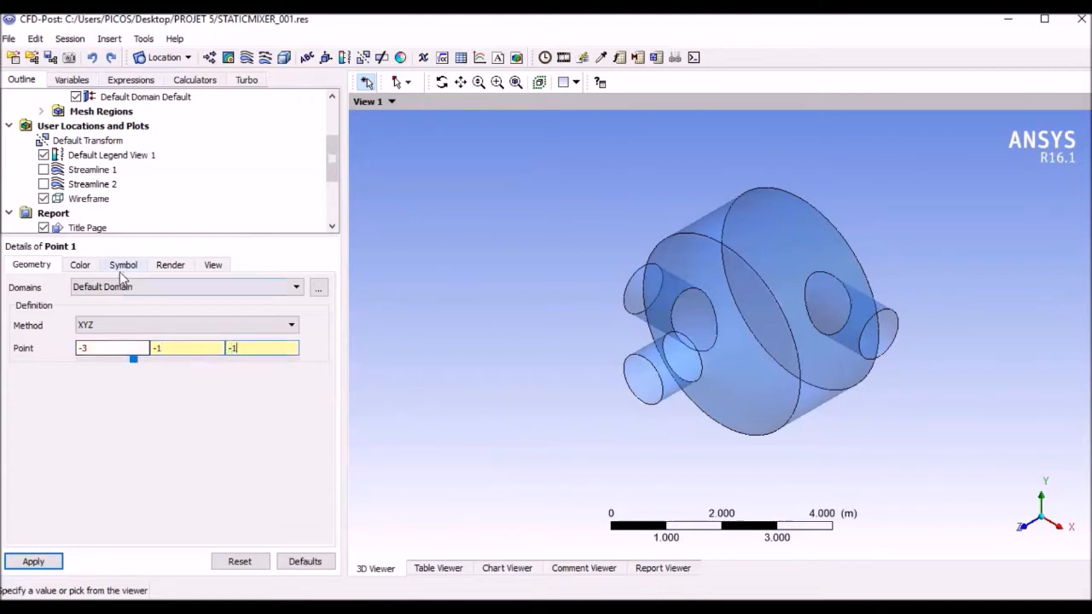
{"action": "left_click", "coordinate": [52, 563]}
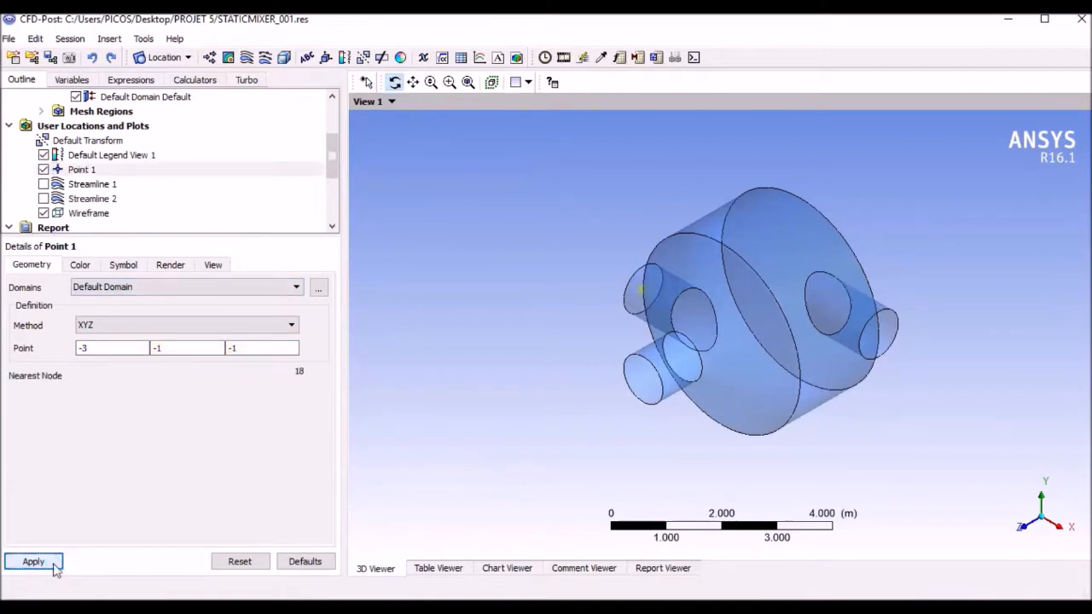
{"action": "left_click_drag", "start_coordinate": [658, 310], "coordinate": [568, 246]}
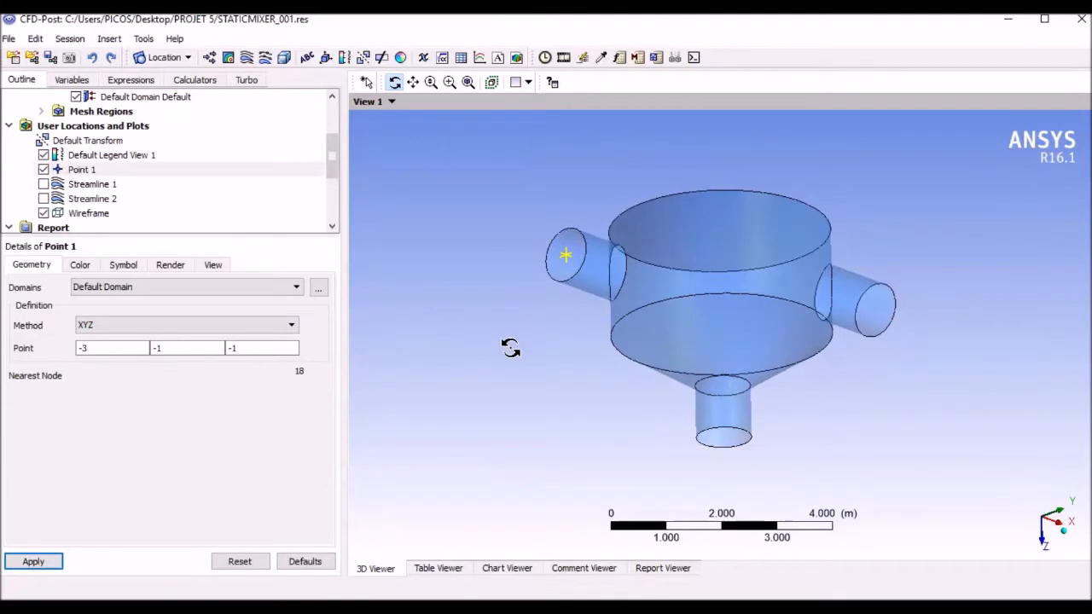
- Try the Cube symbol for Point 1
{"action": "left_click", "coordinate": [126, 264]}
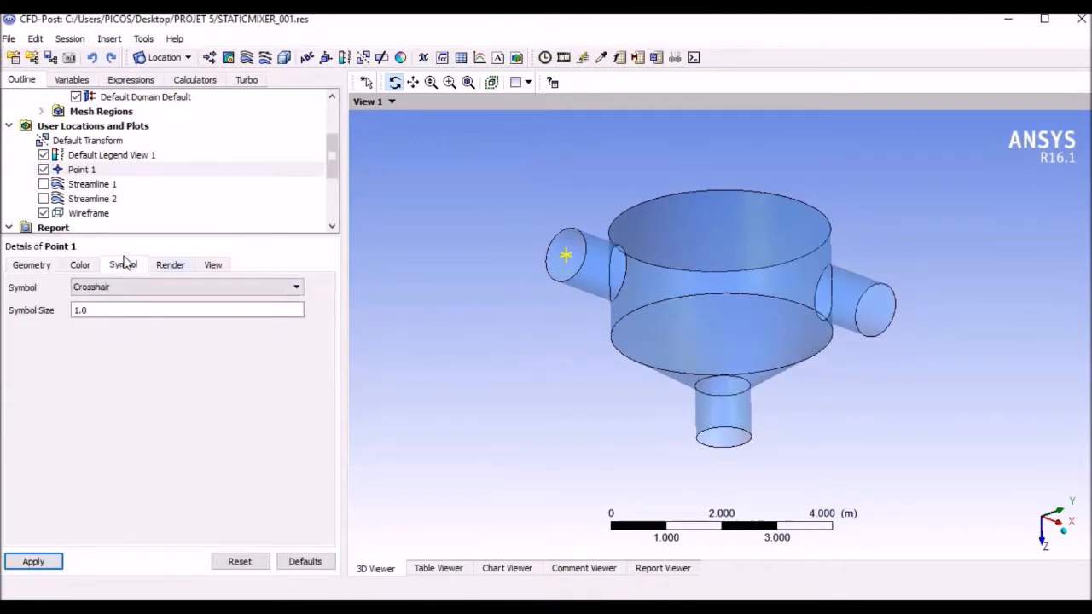
{"action": "left_click", "coordinate": [123, 289]}
{"action": "left_click", "coordinate": [117, 325]}
{"action": "left_click", "coordinate": [44, 562]}
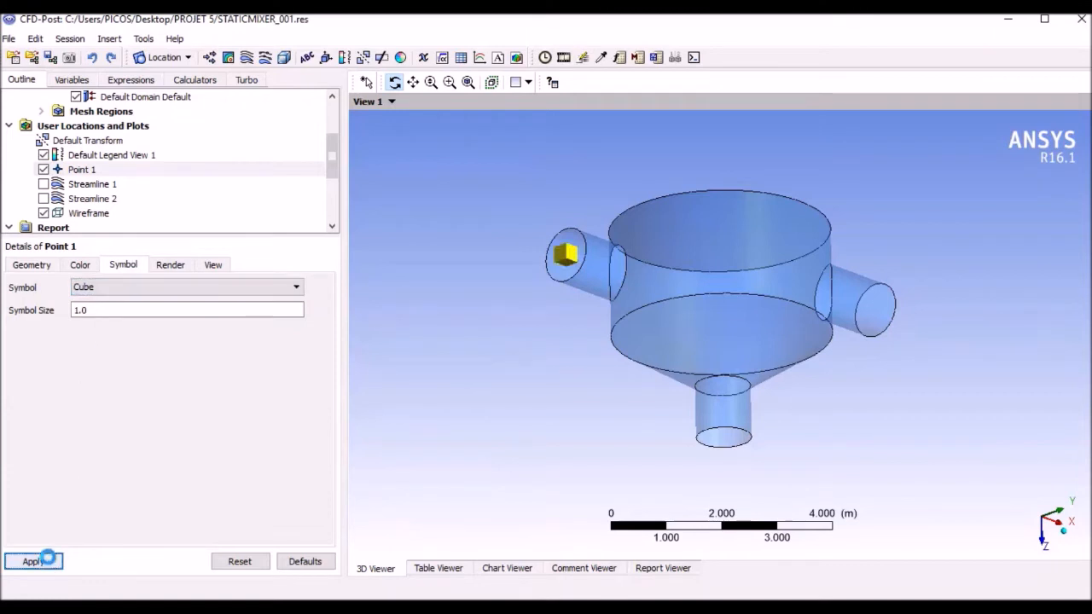
- Set the symbol of Point 1 to Ball
{"action": "left_click", "coordinate": [95, 290]}
{"action": "left_click", "coordinate": [81, 336]}
{"action": "left_click", "coordinate": [52, 563]}
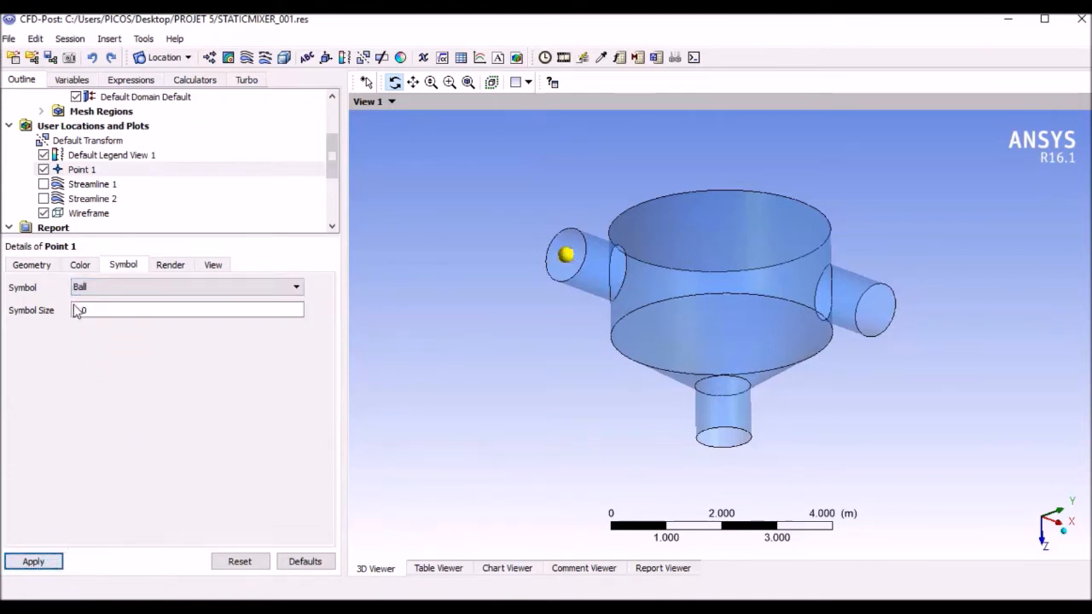
- Give Point 1 a constant black color
{"action": "left_click", "coordinate": [79, 264]}
{"action": "left_click", "coordinate": [94, 287]}
{"action": "left_click", "coordinate": [96, 299]}
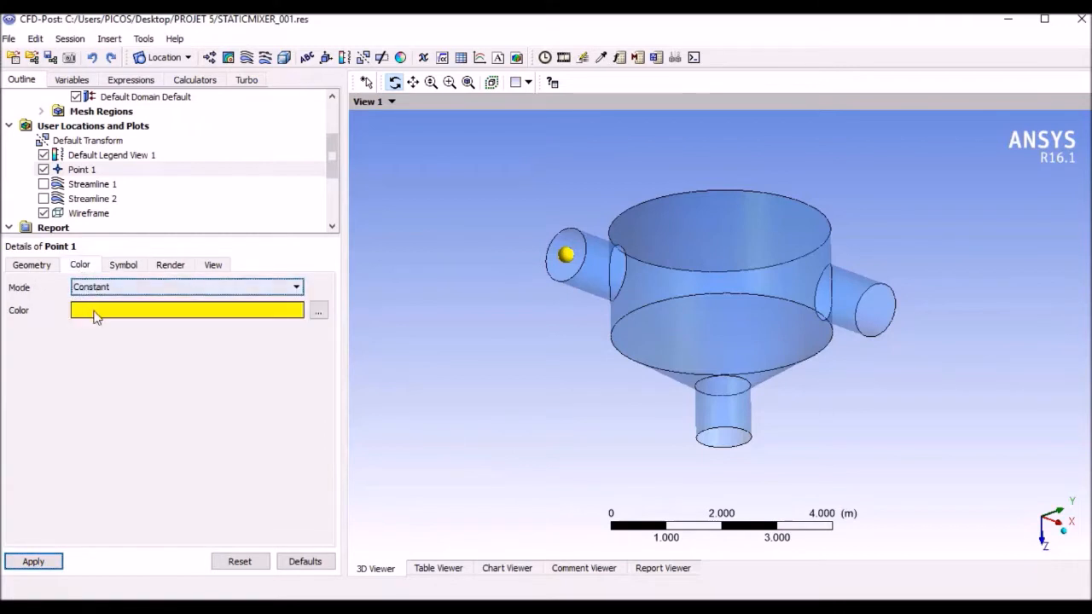
{"action": "left_click", "coordinate": [318, 310]}
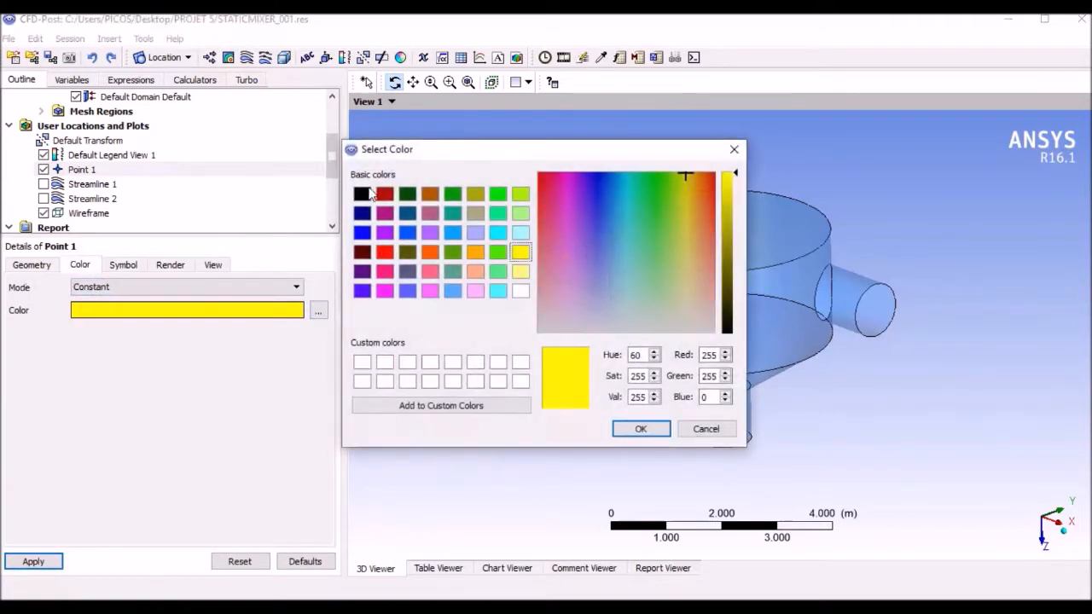
{"action": "left_click", "coordinate": [364, 195]}
{"action": "left_click", "coordinate": [638, 428]}
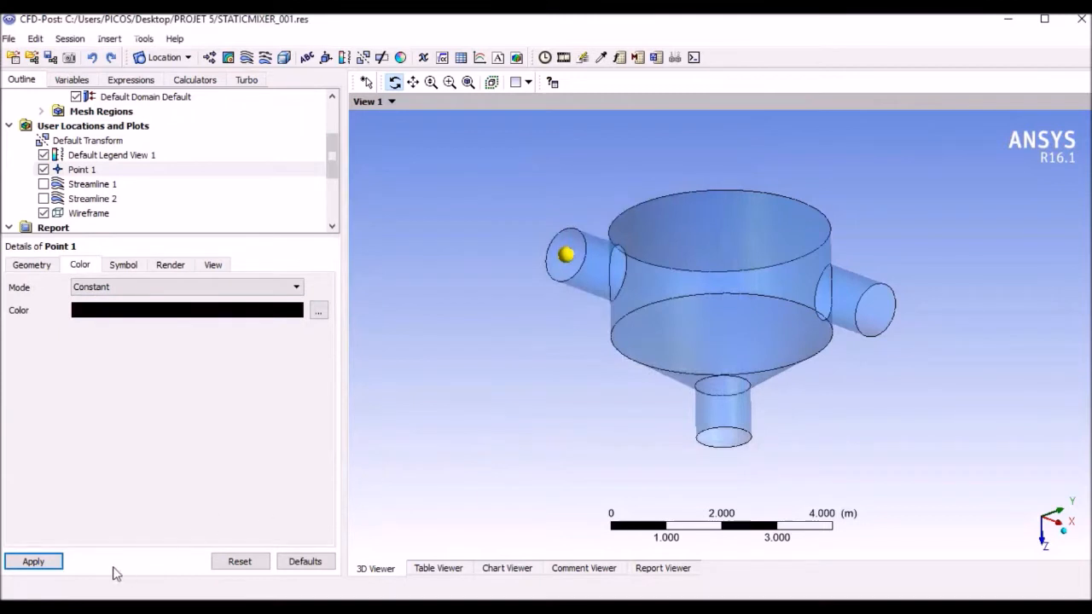
{"action": "left_click", "coordinate": [34, 563]}
{"action": "left_click_drag", "start_coordinate": [474, 394], "coordinate": [408, 221]}
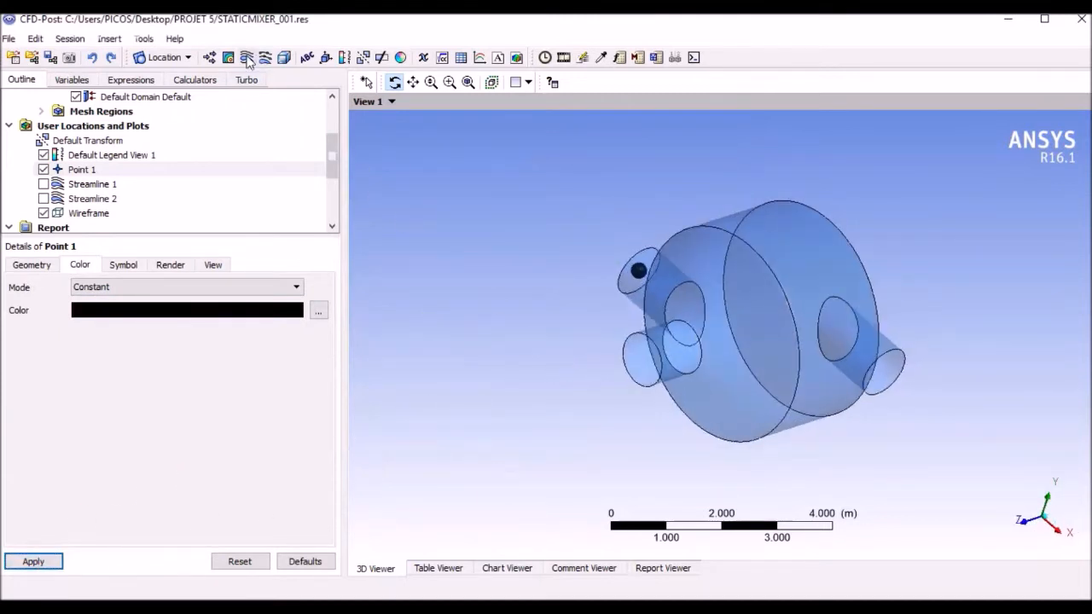
- Insert a second point location in Default Domain at XYZ coordinates 3, 1, -1
{"action": "left_click", "coordinate": [181, 57]}
{"action": "left_click", "coordinate": [171, 76]}
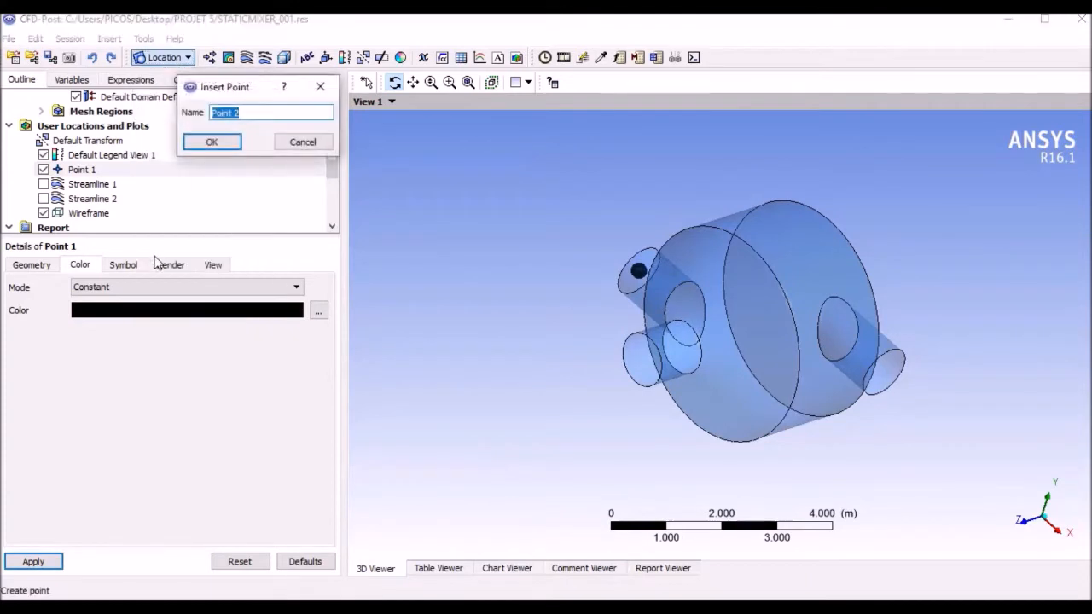
{"action": "left_click", "coordinate": [211, 142]}
{"action": "left_click", "coordinate": [116, 290]}
{"action": "left_click", "coordinate": [114, 312]}
{"action": "left_click", "coordinate": [113, 291]}
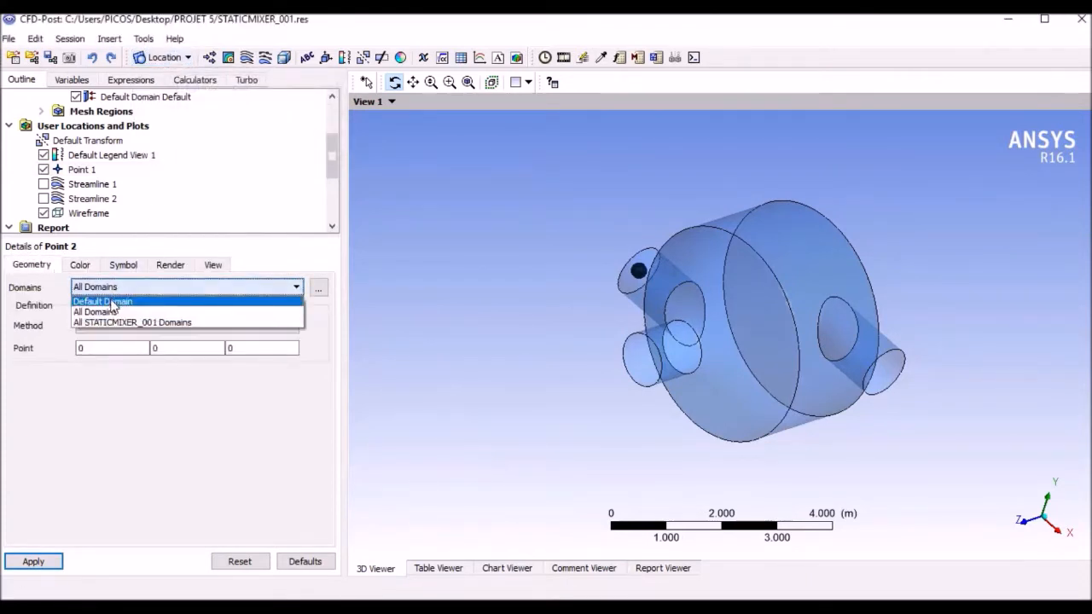
{"action": "left_click", "coordinate": [112, 304]}
{"action": "double_click", "coordinate": [108, 348]}
{"action": "type", "text": "3"}
{"action": "key", "text": "Tab"}
{"action": "type", "text": "1"}
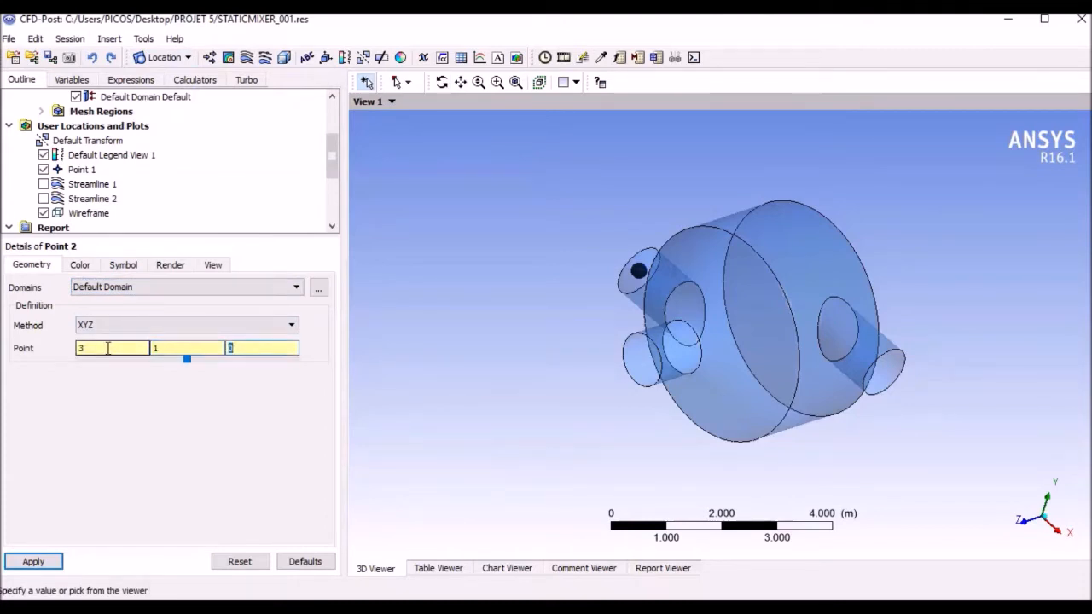
{"action": "left_click", "coordinate": [34, 561]}
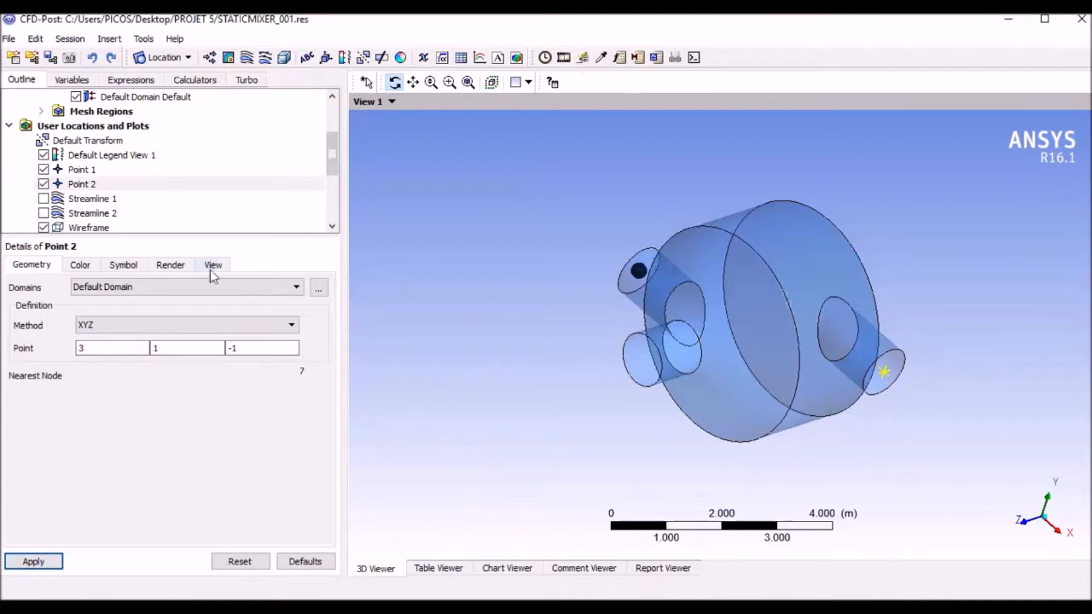
- Set the symbol of Point 2 to Ball and give it a constant black color
{"action": "left_click", "coordinate": [123, 265]}
{"action": "left_click", "coordinate": [132, 287]}
{"action": "left_click", "coordinate": [127, 339]}
{"action": "left_click", "coordinate": [80, 264]}
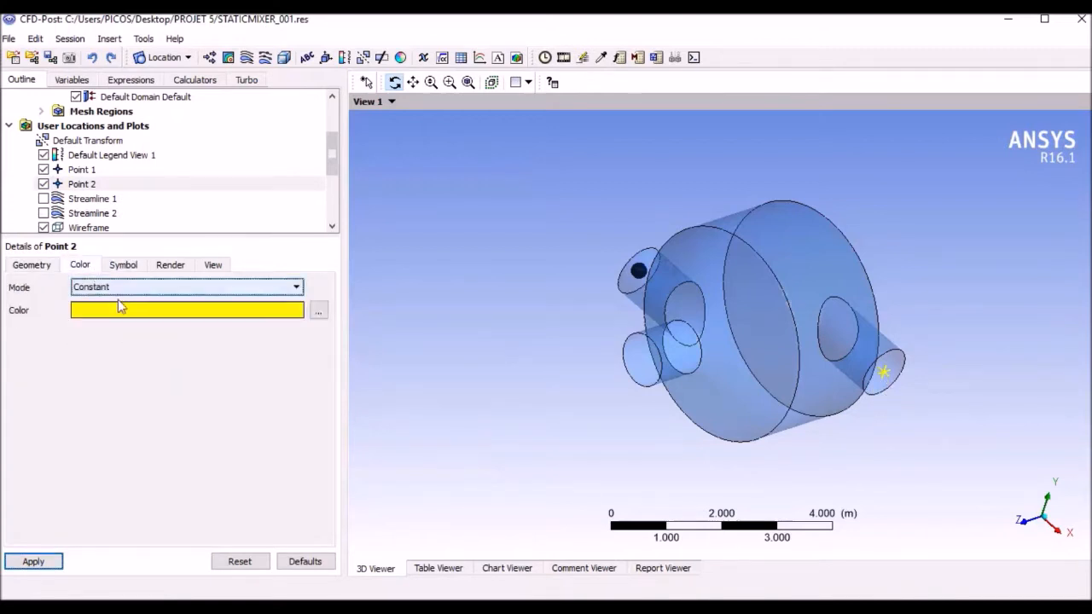
{"action": "left_click", "coordinate": [318, 311]}
{"action": "left_click", "coordinate": [373, 206]}
{"action": "left_click", "coordinate": [635, 427]}
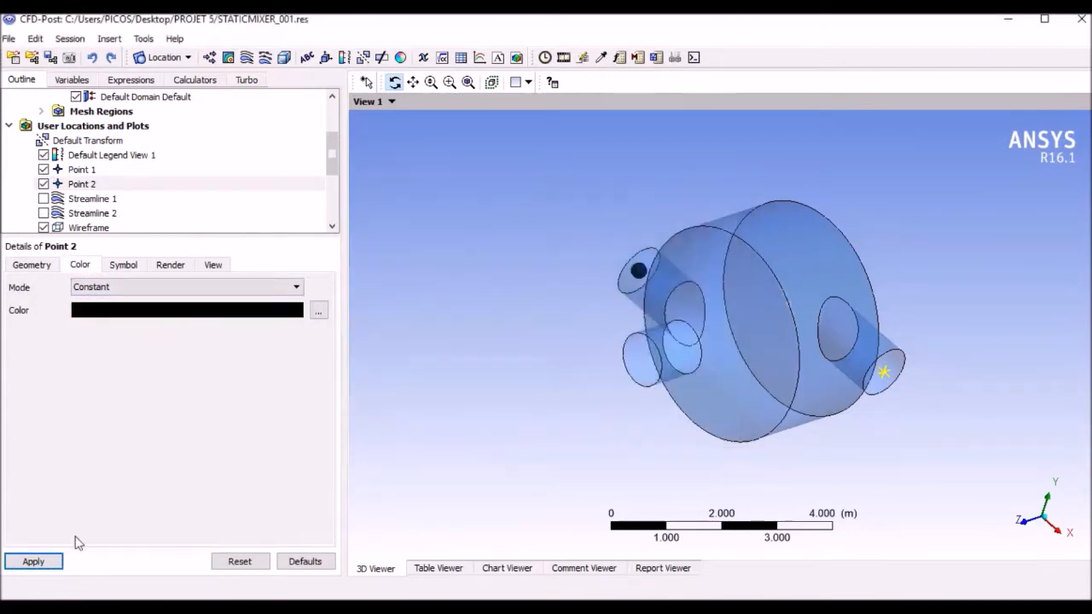
{"action": "left_click", "coordinate": [47, 562]}
- Insert a 3D streamline in Default Domain that starts from Point 1
{"action": "left_click", "coordinate": [265, 58]}
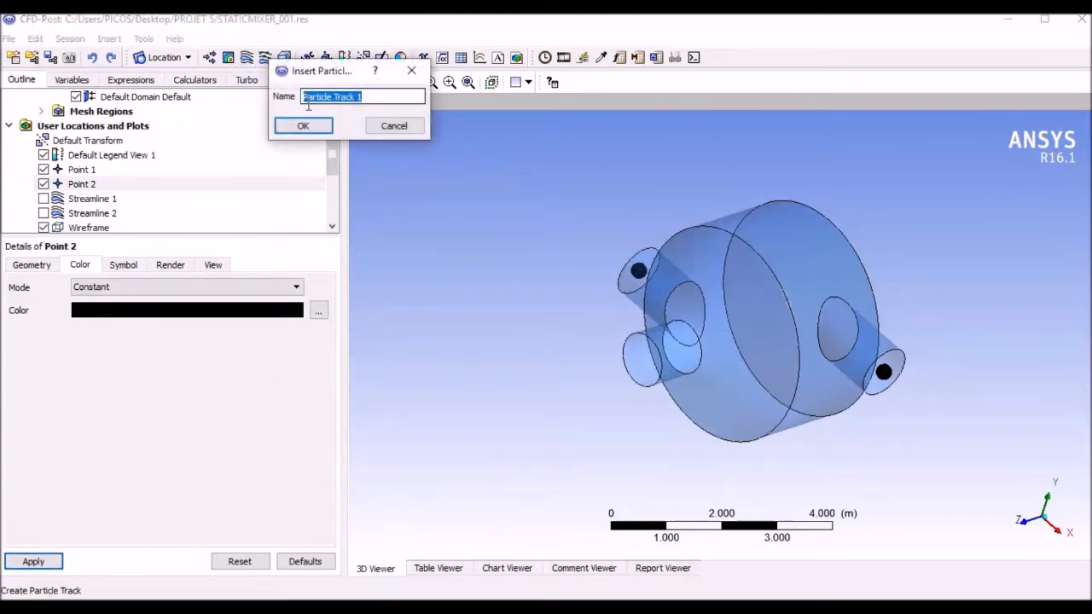
{"action": "left_click", "coordinate": [394, 126]}
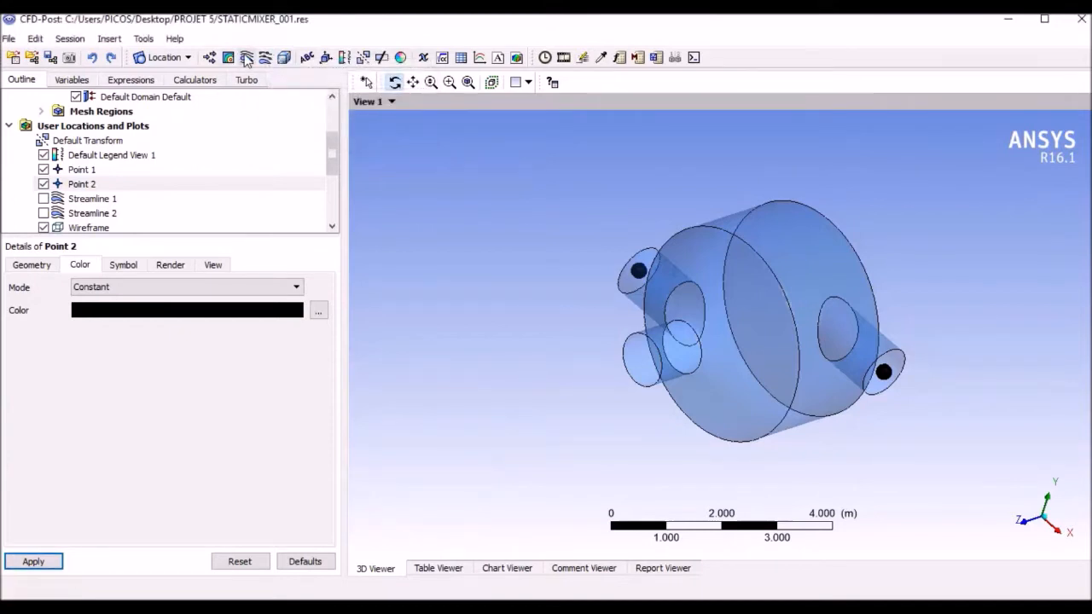
{"action": "left_click", "coordinate": [246, 58]}
{"action": "left_click", "coordinate": [286, 119]}
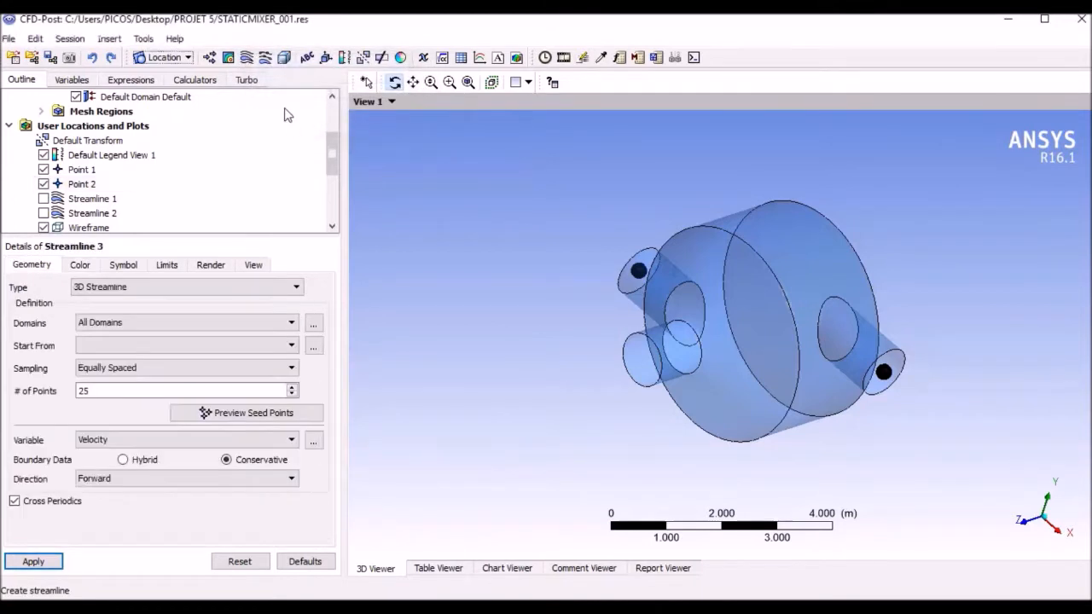
{"action": "left_click", "coordinate": [141, 322]}
{"action": "left_click", "coordinate": [141, 341]}
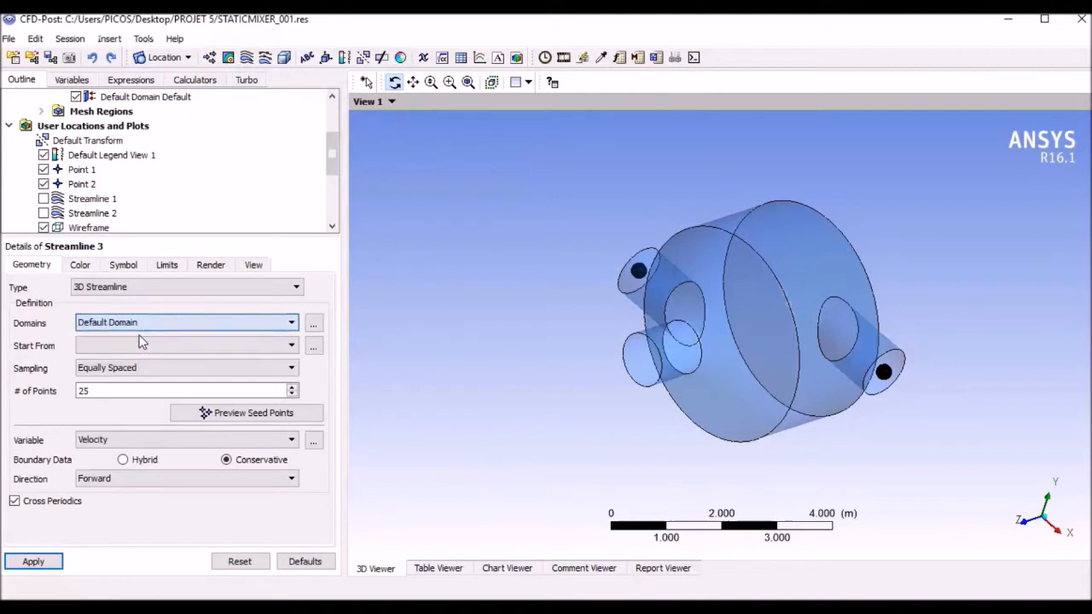
{"action": "left_click", "coordinate": [140, 344]}
{"action": "left_click", "coordinate": [150, 418]}
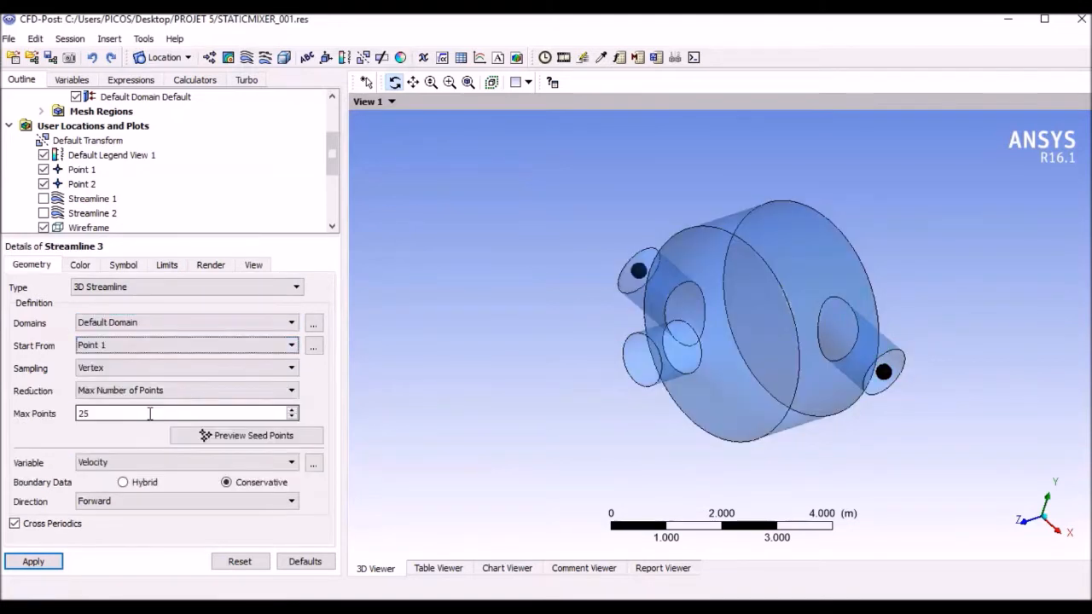
{"action": "left_click", "coordinate": [34, 561]}
{"action": "left_click_drag", "start_coordinate": [536, 424], "coordinate": [590, 406]}
{"action": "scroll", "coordinate": [582, 334], "scroll_direction": "up", "scroll_amount": 3}
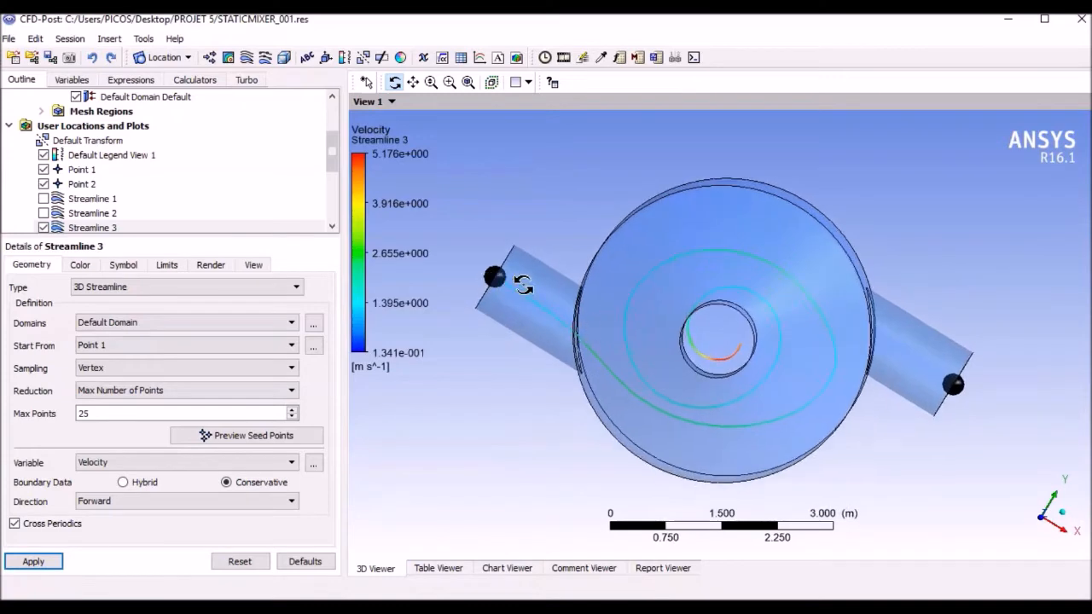
{"action": "left_click_drag", "start_coordinate": [750, 257], "coordinate": [709, 277]}
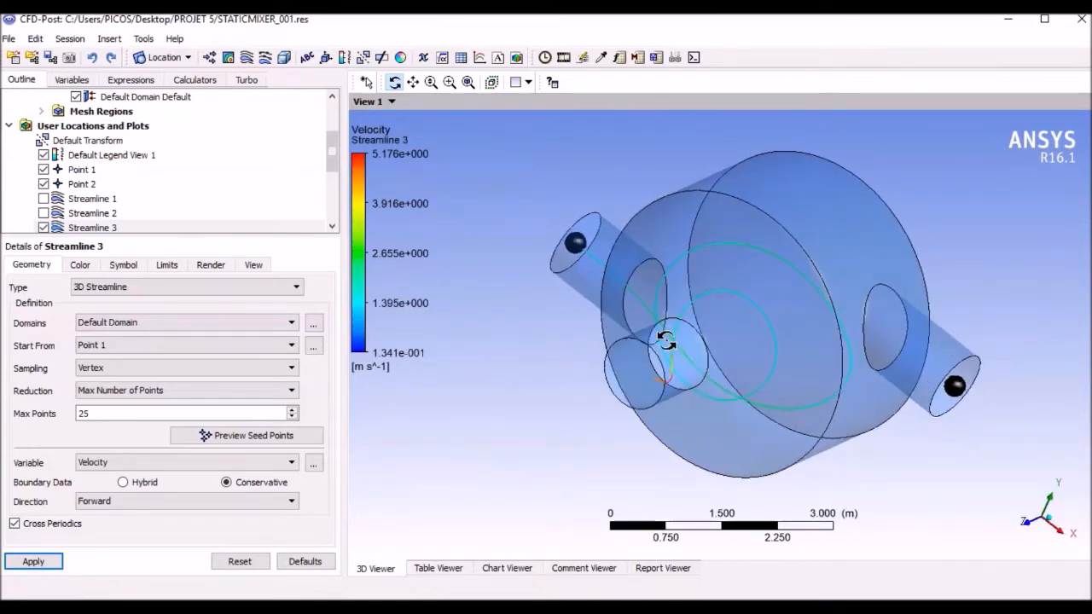
- Hide Streamline 3 and insert a 3D streamline in Default Domain that starts from Point 2
{"action": "left_click", "coordinate": [44, 228]}
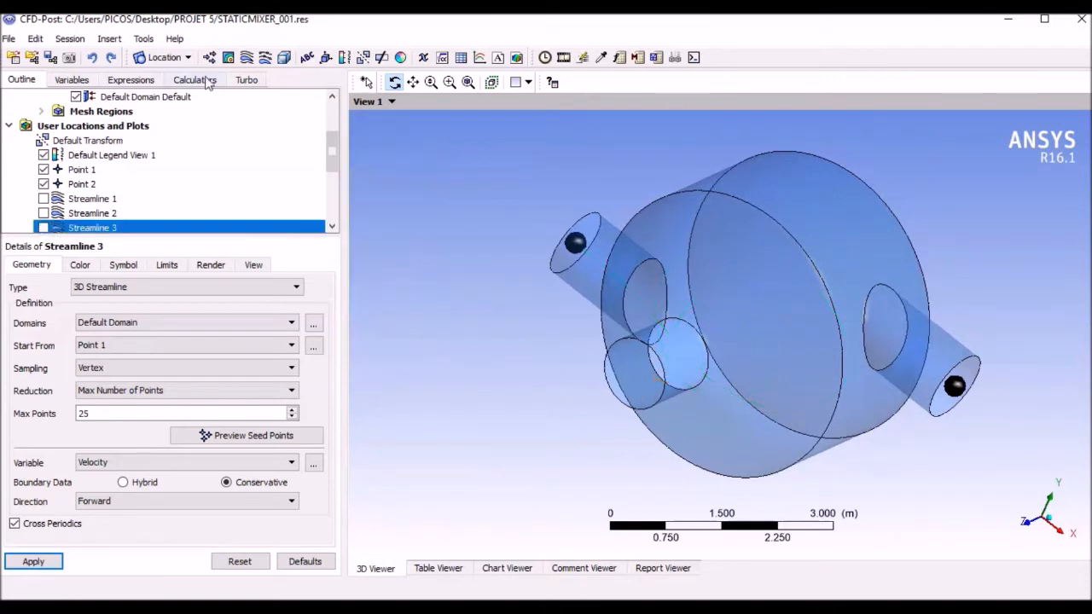
{"action": "left_click", "coordinate": [246, 57]}
{"action": "left_click", "coordinate": [293, 126]}
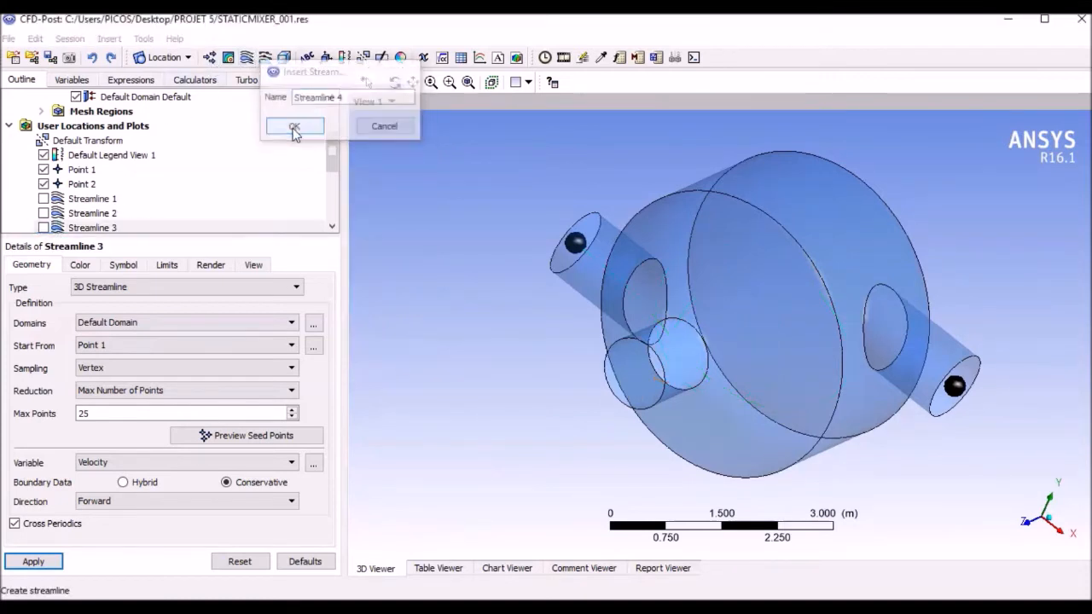
{"action": "left_click", "coordinate": [150, 323]}
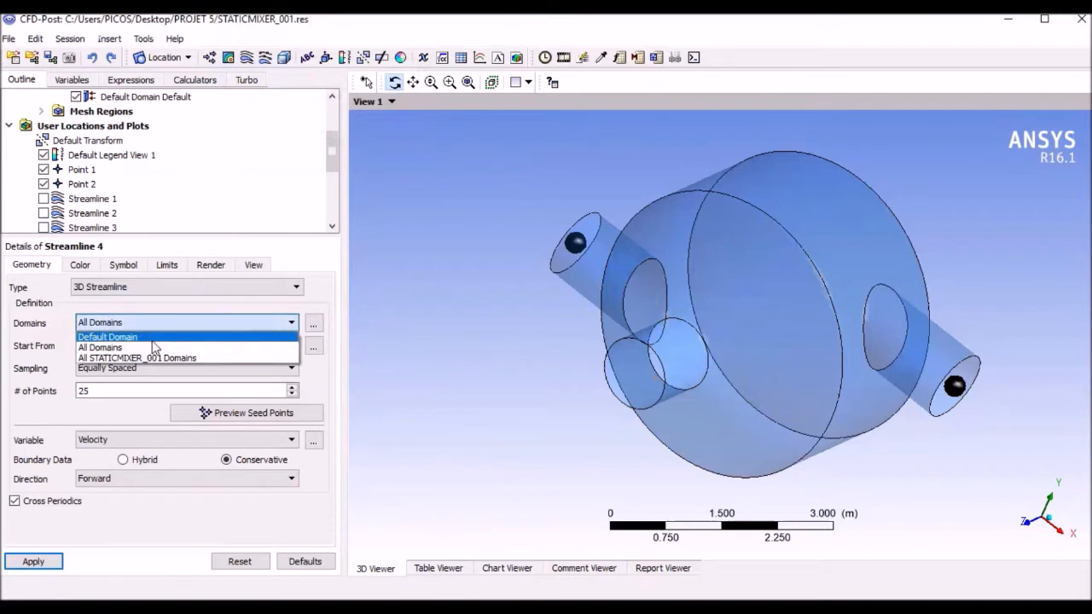
{"action": "left_click", "coordinate": [151, 344]}
{"action": "left_click", "coordinate": [147, 345]}
{"action": "left_click", "coordinate": [137, 411]}
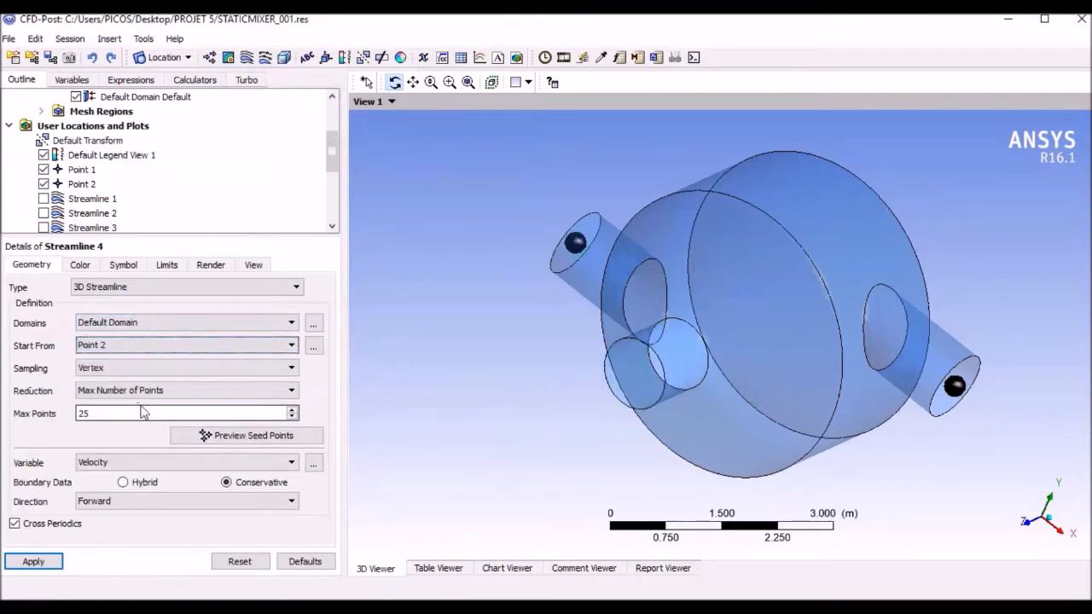
{"action": "left_click", "coordinate": [31, 562]}
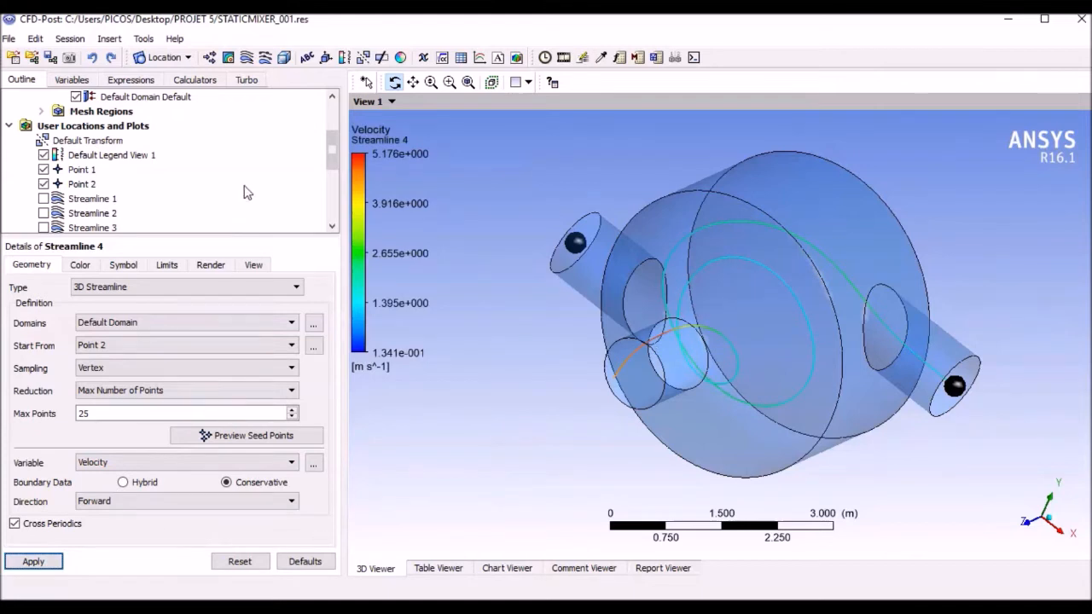
- Insert a velocity vector plot located on Default Domain with vertex sampling and a reduction factor of 500
{"action": "left_click", "coordinate": [228, 58]}
{"action": "left_click", "coordinate": [253, 122]}
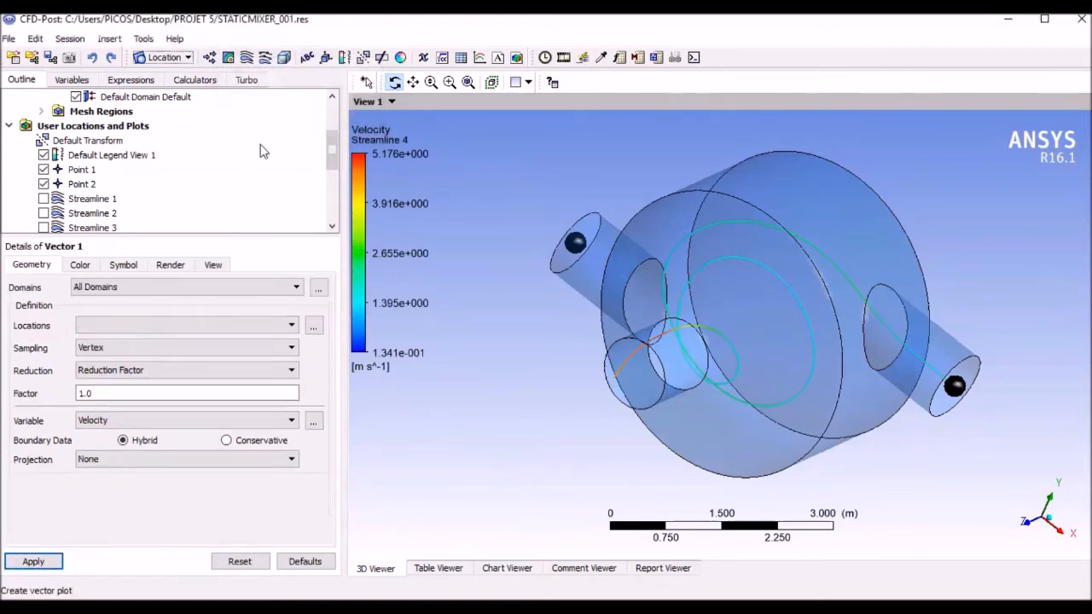
{"action": "left_click", "coordinate": [187, 325]}
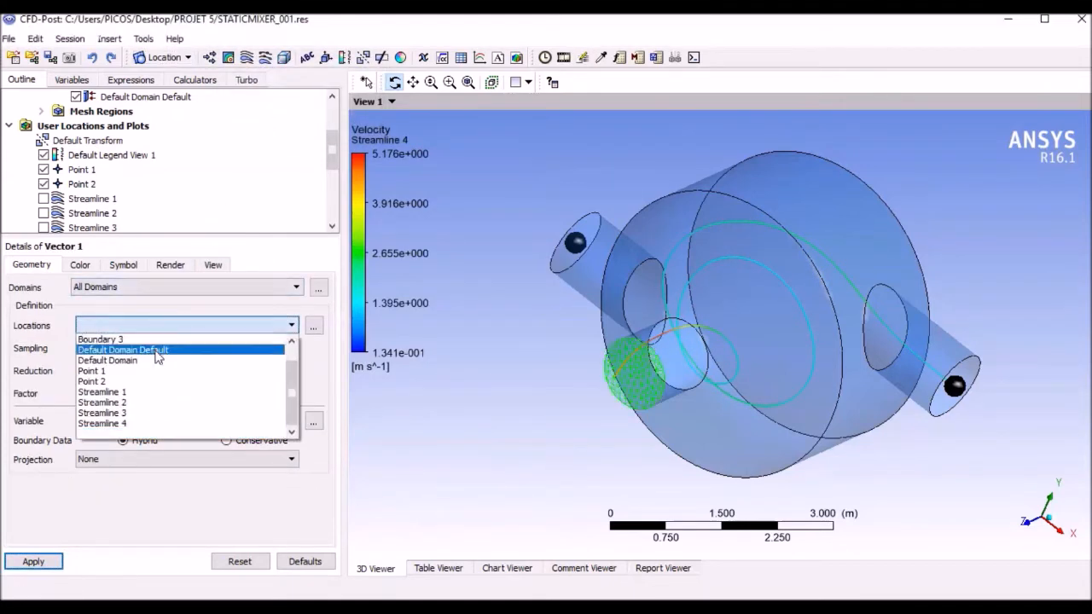
{"action": "left_click", "coordinate": [150, 351]}
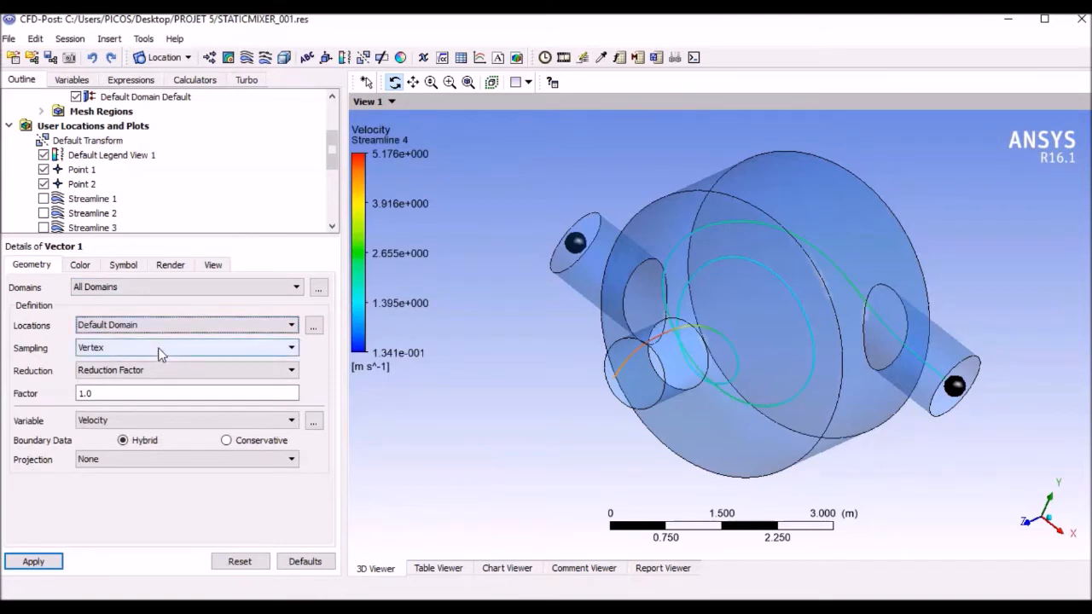
{"action": "left_click", "coordinate": [150, 372]}
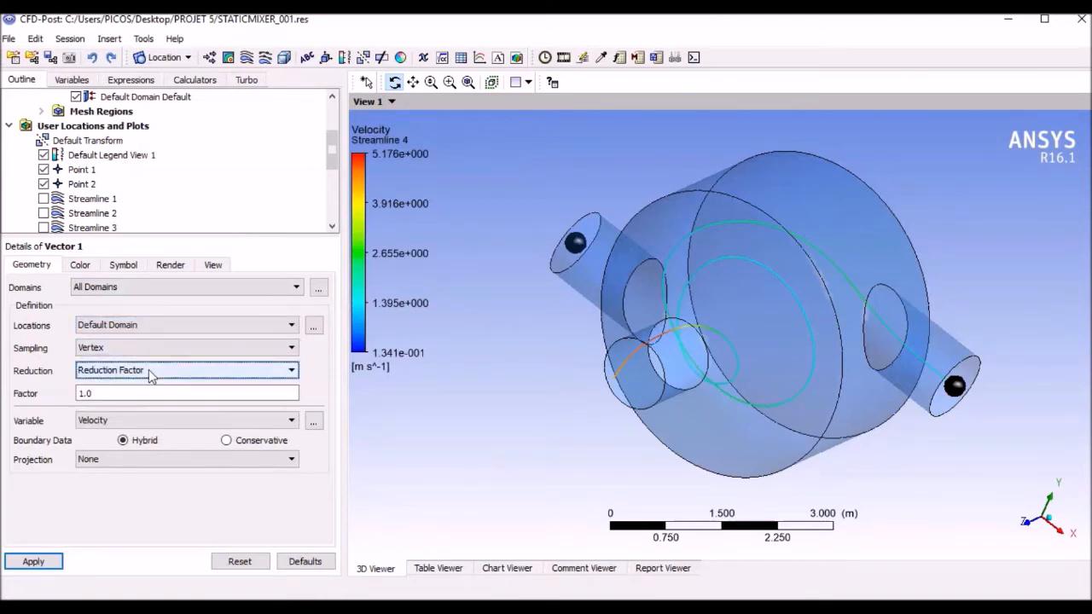
{"action": "double_click", "coordinate": [142, 393]}
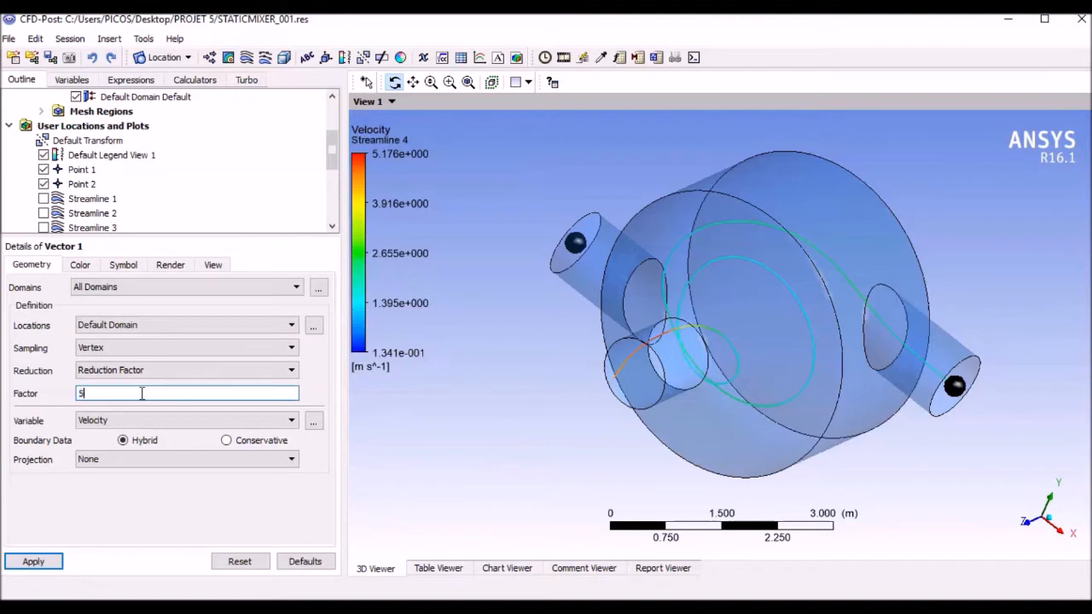
{"action": "type", "text": "500"}
- Set the vector plot's symbol to Arrow3D with symbol size 5 and apply the plot
{"action": "left_click", "coordinate": [123, 265]}
{"action": "left_click", "coordinate": [187, 286]}
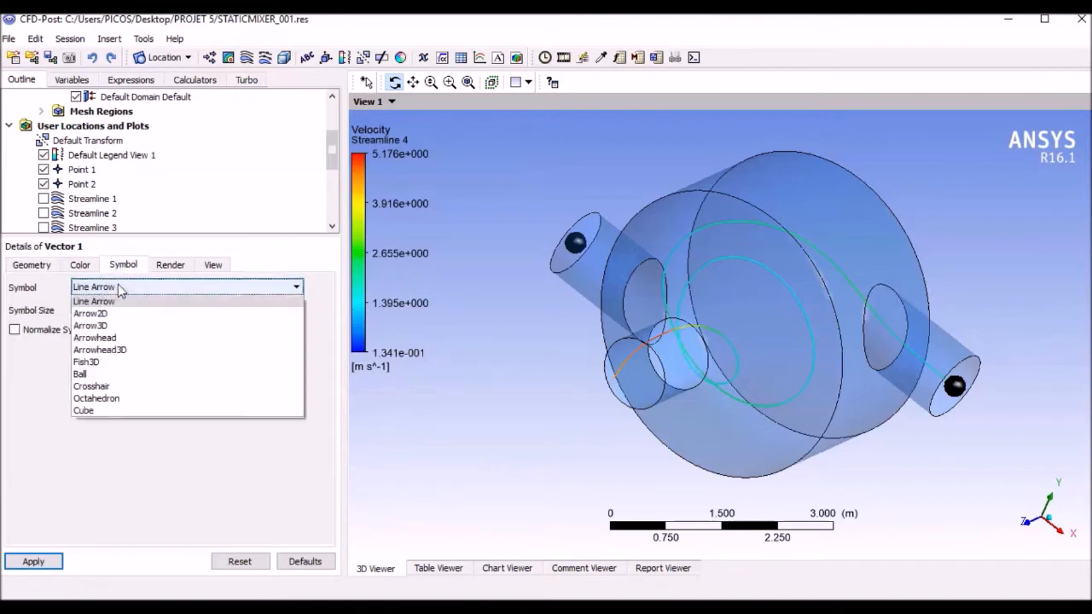
{"action": "left_click", "coordinate": [112, 329]}
{"action": "double_click", "coordinate": [105, 312]}
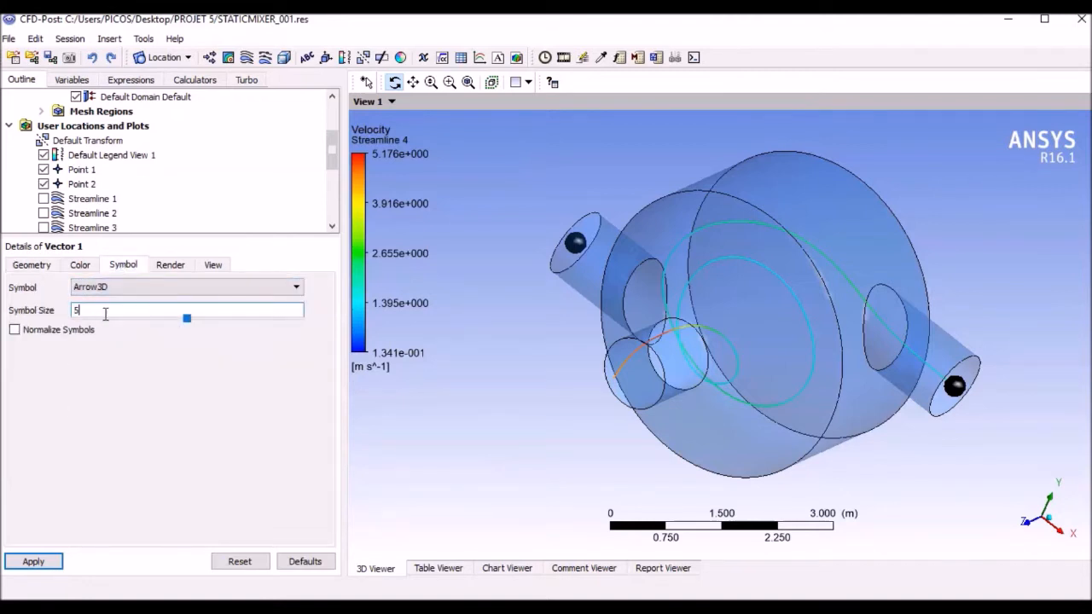
{"action": "type", "text": "5"}
{"action": "left_click", "coordinate": [41, 562]}
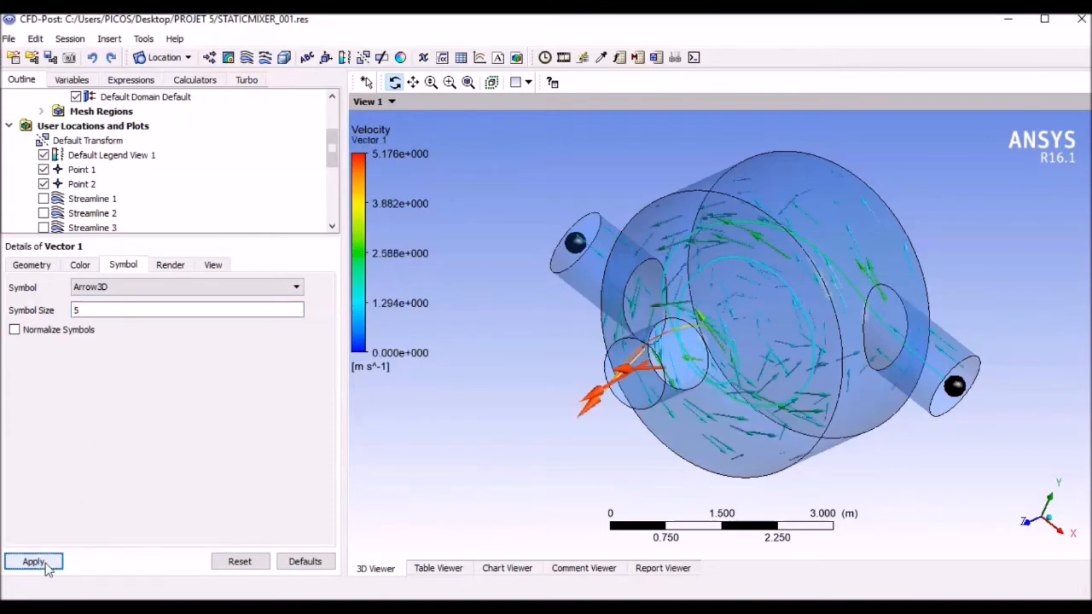
{"action": "mouse_move", "coordinate": [653, 391]}
{"action": "left_mouse_down"}
{"action": "mouse_move", "coordinate": [688, 309]}
{"action": "mouse_move", "coordinate": [694, 360]}
{"action": "mouse_move", "coordinate": [779, 415]}
{"action": "mouse_move", "coordinate": [720, 401]}
{"action": "mouse_move", "coordinate": [696, 410]}
{"action": "mouse_move", "coordinate": [658, 390]}
{"action": "mouse_move", "coordinate": [639, 405]}
{"action": "left_mouse_up"}
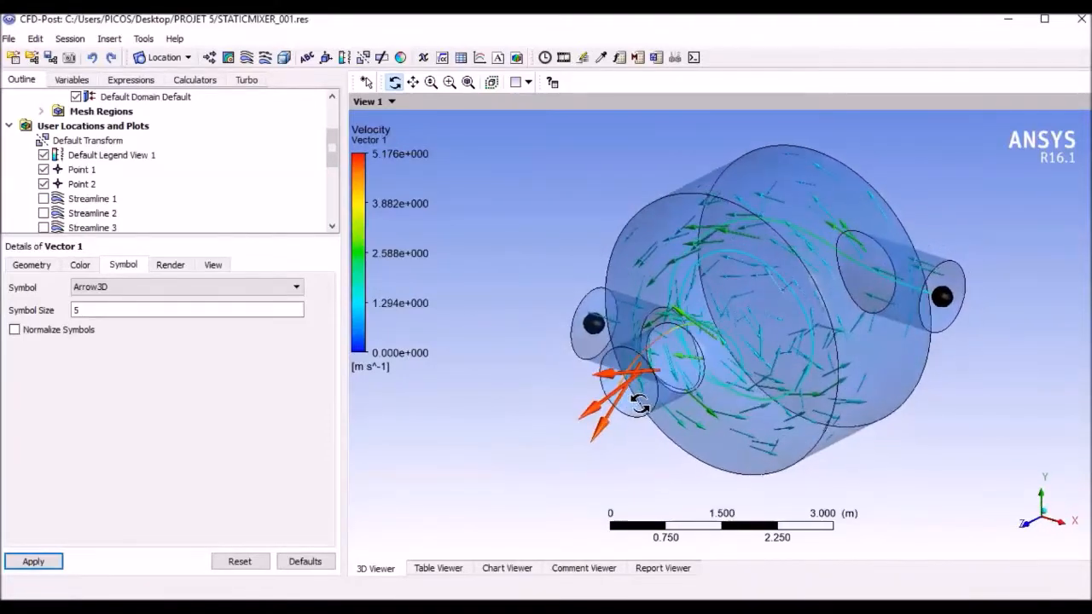
- Hide Streamline 4 and Vector 1 so only the points and mixer geometry are displayed
{"action": "scroll", "coordinate": [75, 190], "scroll_direction": "down", "scroll_amount": 1}
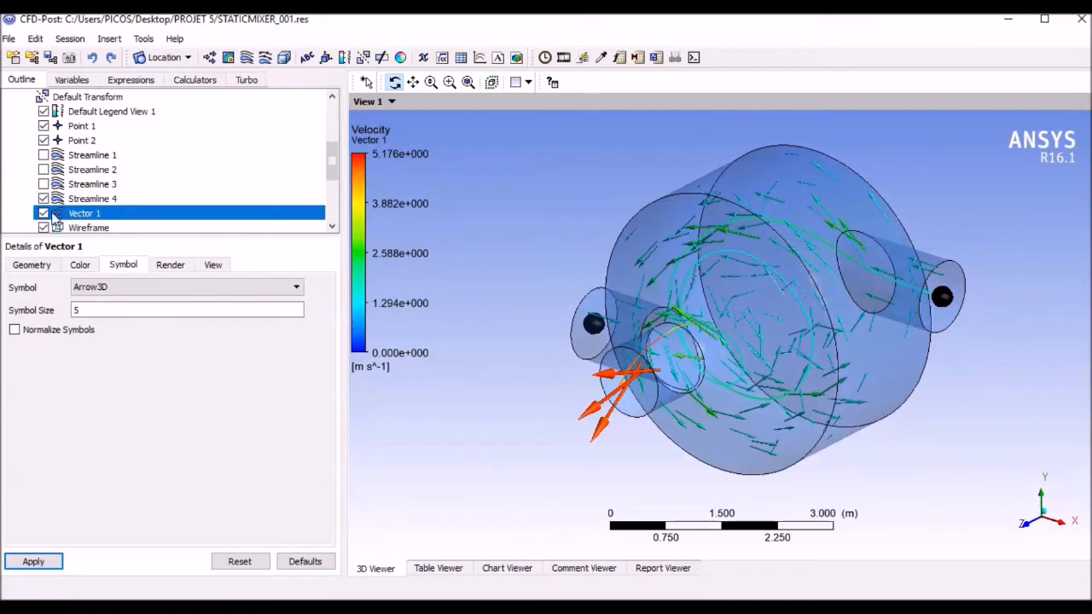
{"action": "left_click", "coordinate": [43, 198]}
{"action": "left_click", "coordinate": [43, 214]}
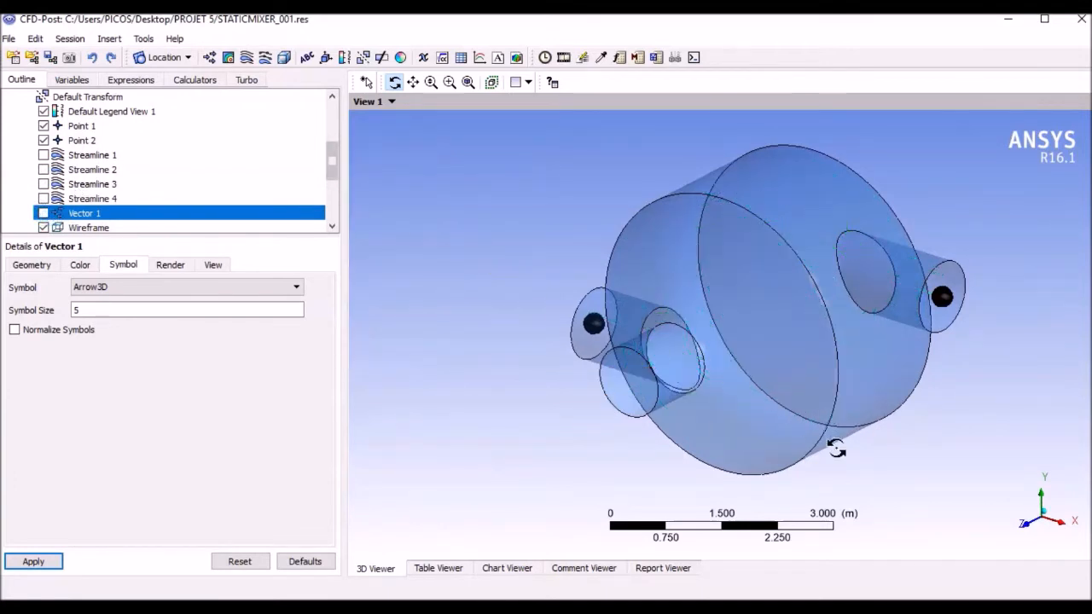
{"action": "left_click", "coordinate": [1054, 513]}
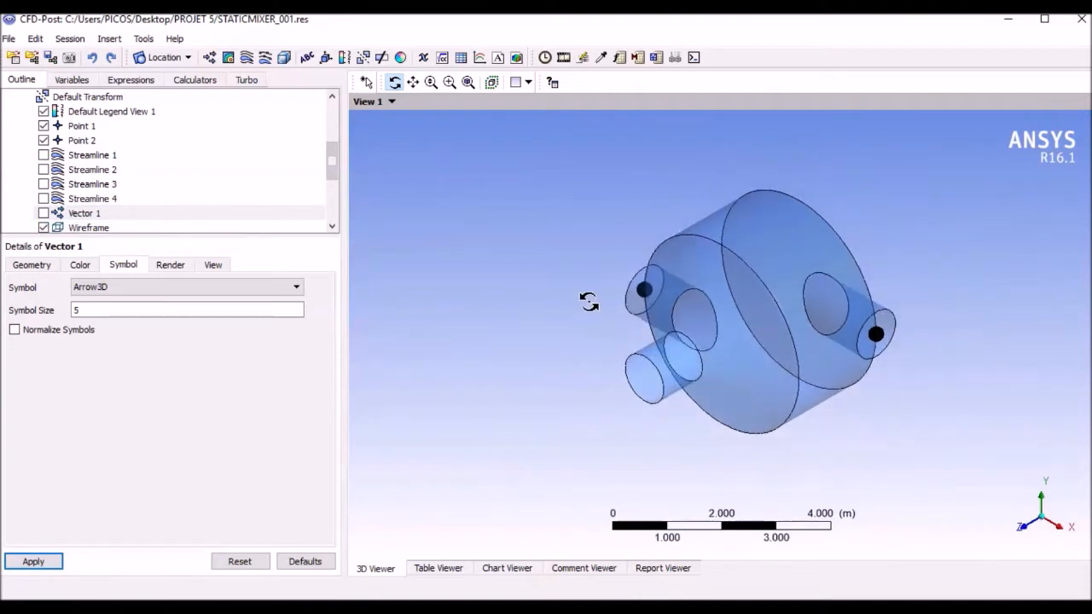
{"action": "left_click_drag", "start_coordinate": [714, 244], "coordinate": [716, 247]}
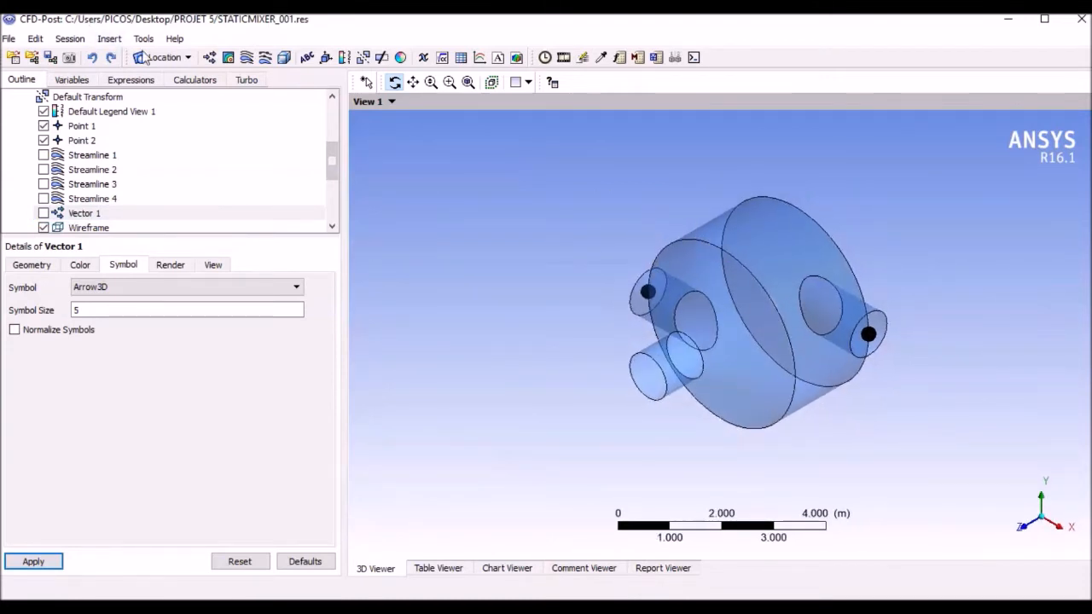
- Insert a YZ slice plane at X = 0 m across all domains and hide it
{"action": "left_click", "coordinate": [168, 62]}
{"action": "left_click", "coordinate": [170, 128]}
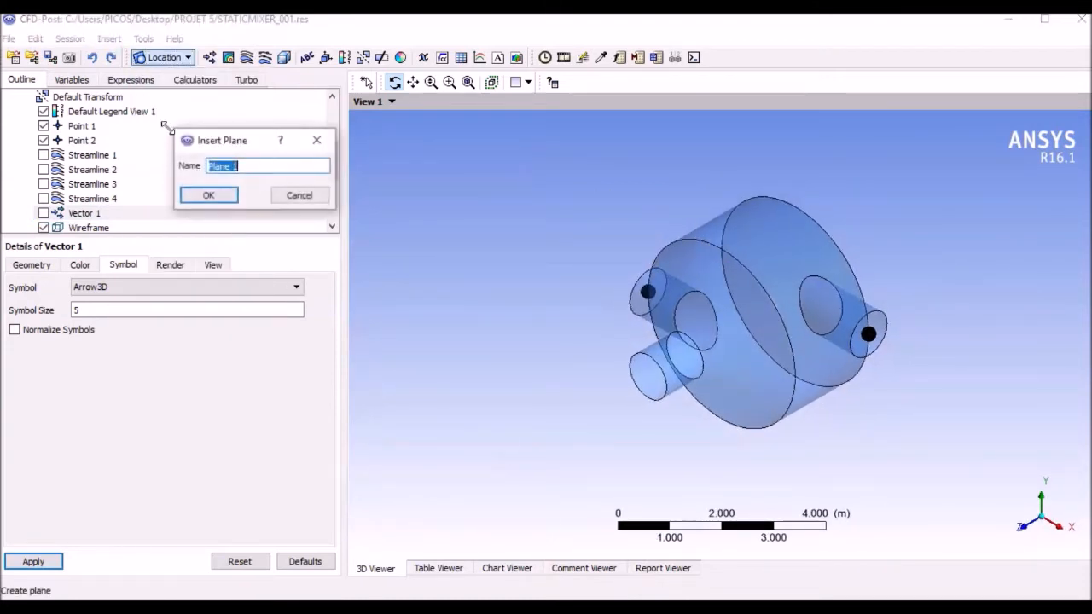
{"action": "left_click", "coordinate": [210, 196]}
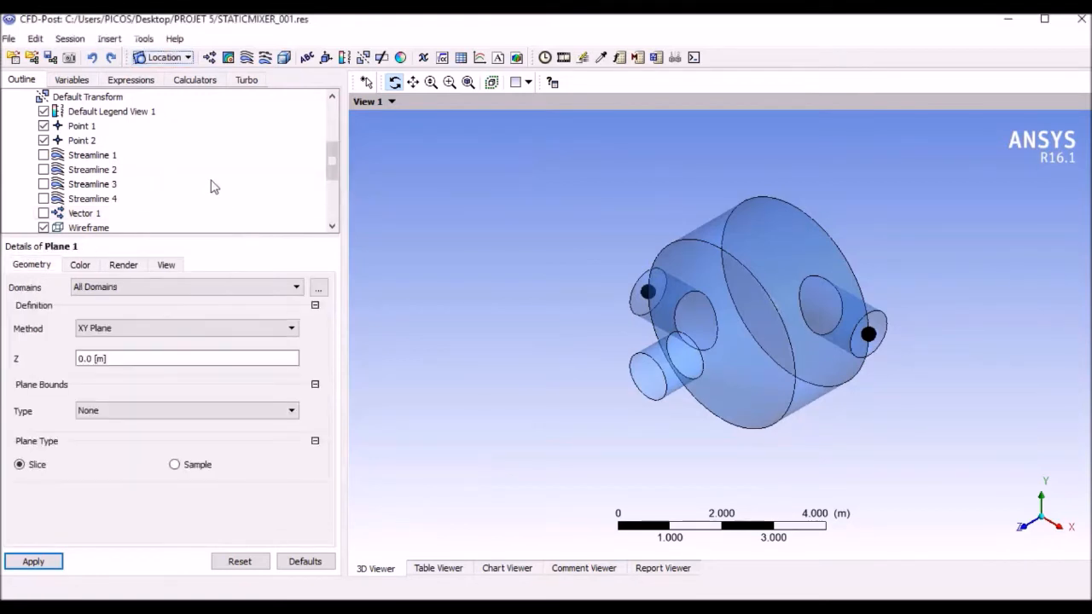
{"action": "left_click", "coordinate": [117, 328]}
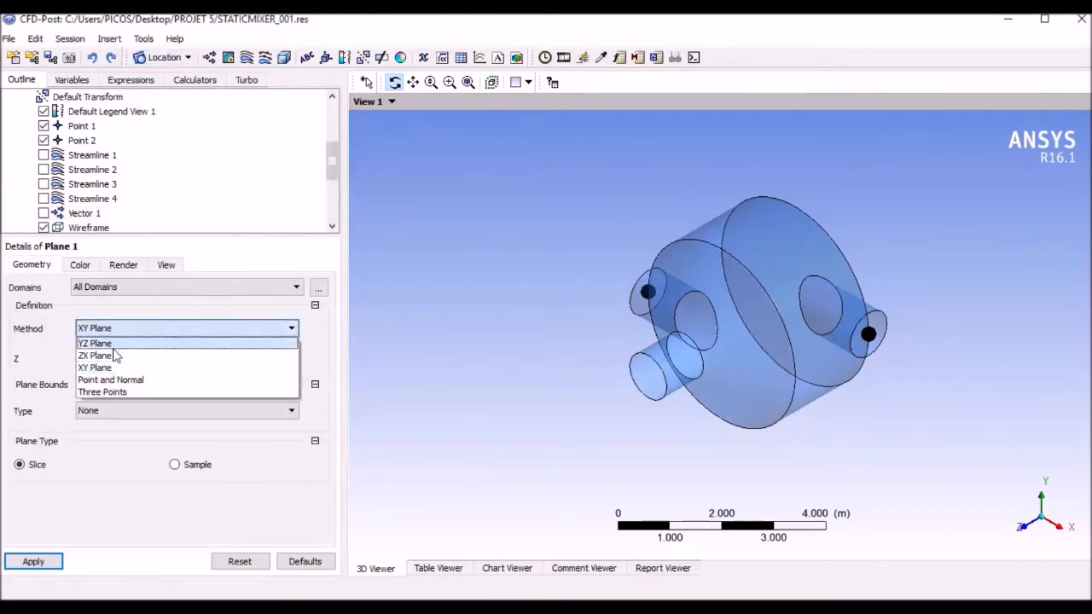
{"action": "left_click", "coordinate": [115, 352]}
{"action": "left_click", "coordinate": [114, 375]}
{"action": "left_click", "coordinate": [34, 562]}
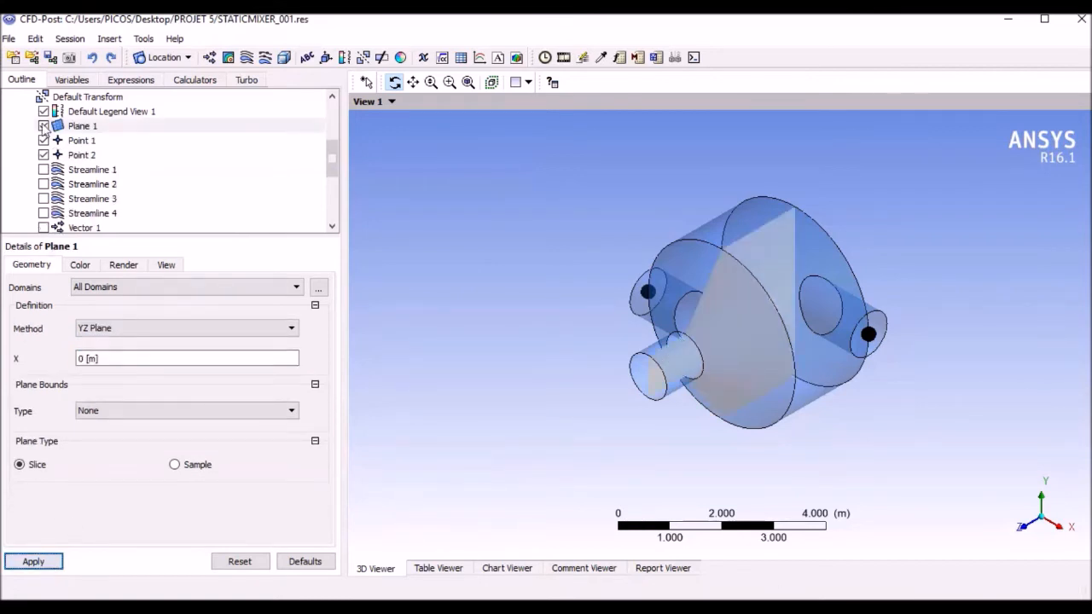
{"action": "left_click", "coordinate": [44, 127]}
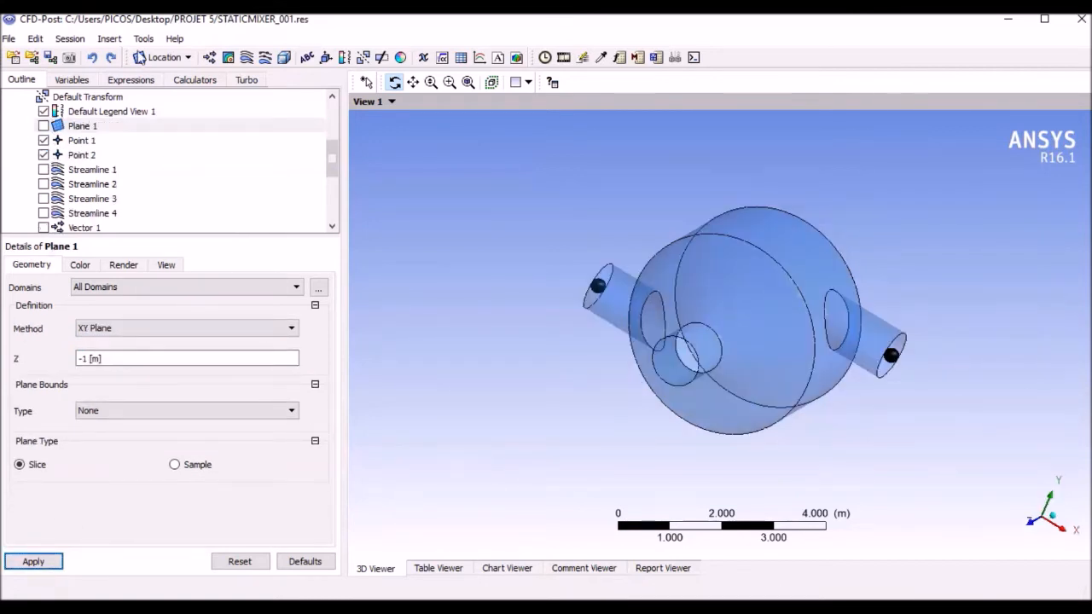
- Insert a second slice plane using the XY Plane method at Z = -1 m across all domains
{"action": "left_click", "coordinate": [162, 57]}
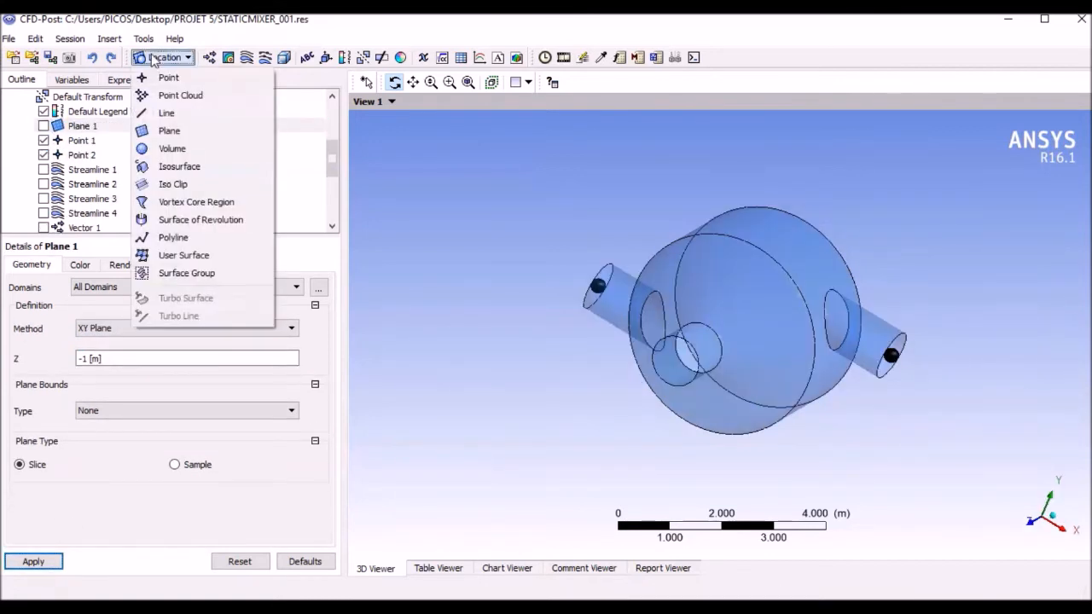
{"action": "left_click", "coordinate": [171, 129]}
{"action": "left_click", "coordinate": [214, 192]}
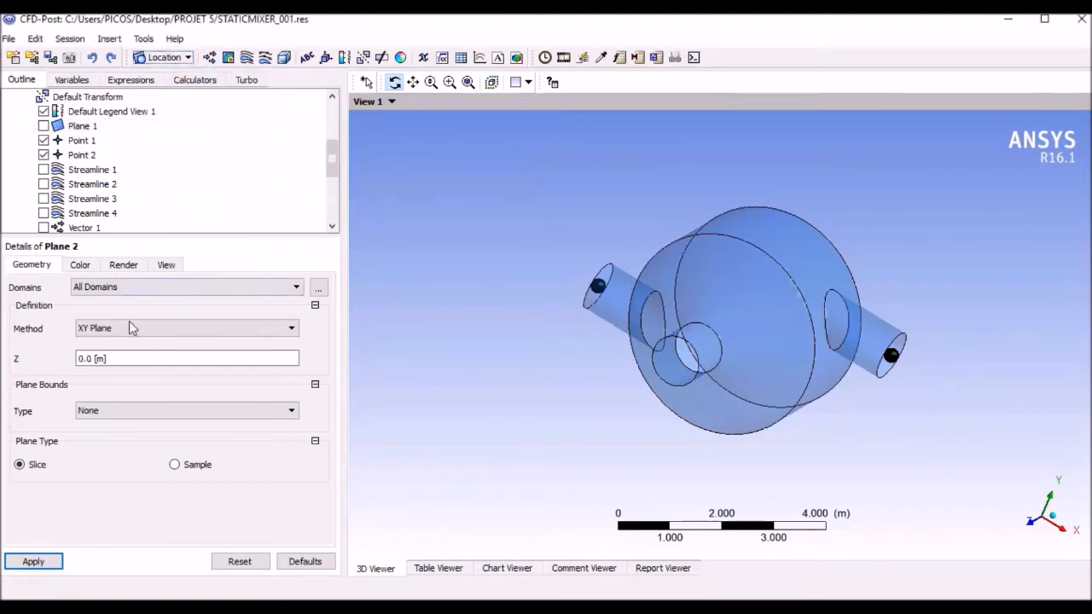
{"action": "left_click", "coordinate": [113, 359]}
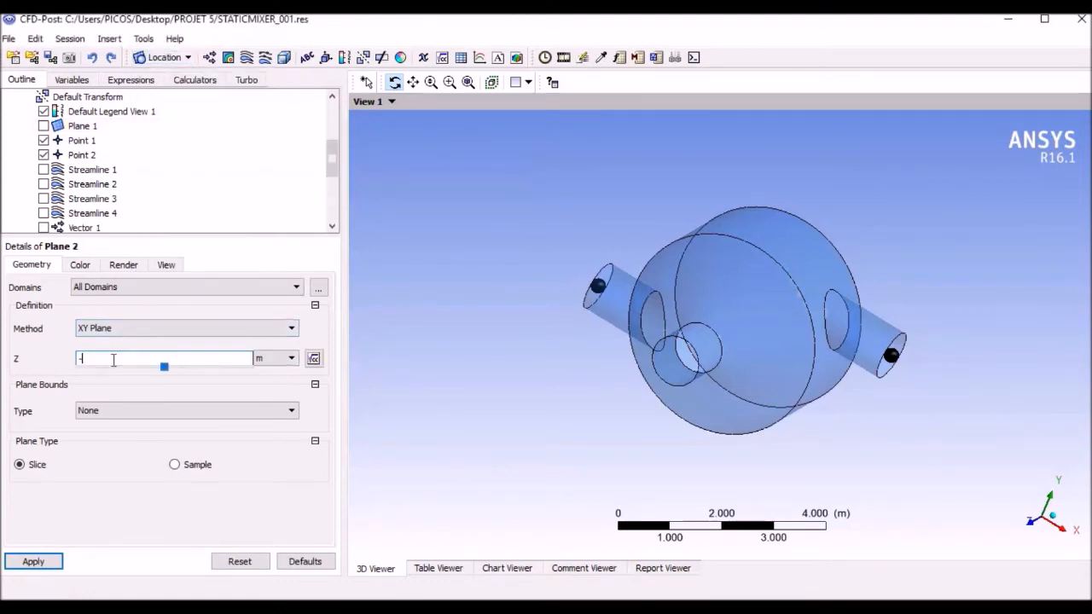
{"action": "left_click", "coordinate": [38, 562]}
- Check where Plane 2 cuts through the mixer and hide it, leaving only the geometry and points displayed
{"action": "left_click_drag", "start_coordinate": [424, 328], "coordinate": [477, 345]}
{"action": "left_click", "coordinate": [43, 140]}
{"action": "left_click", "coordinate": [44, 140]}
{"action": "left_click", "coordinate": [44, 140]}
{"action": "left_click", "coordinate": [44, 140]}
{"action": "left_click_drag", "start_coordinate": [698, 352], "coordinate": [595, 295]}
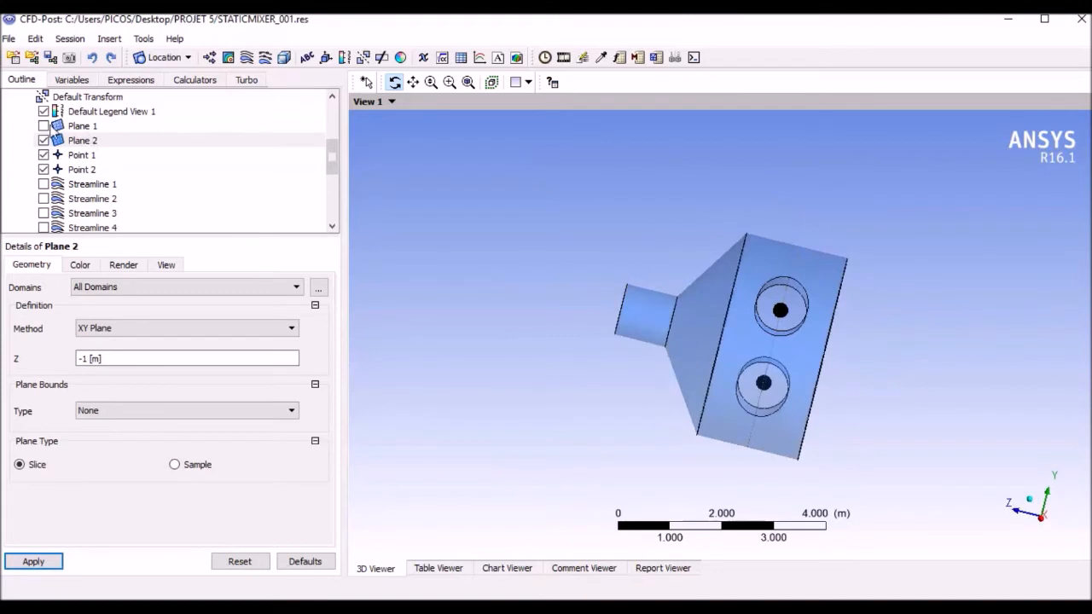
{"action": "left_click", "coordinate": [44, 126]}
{"action": "left_click_drag", "start_coordinate": [500, 257], "coordinate": [583, 309]}
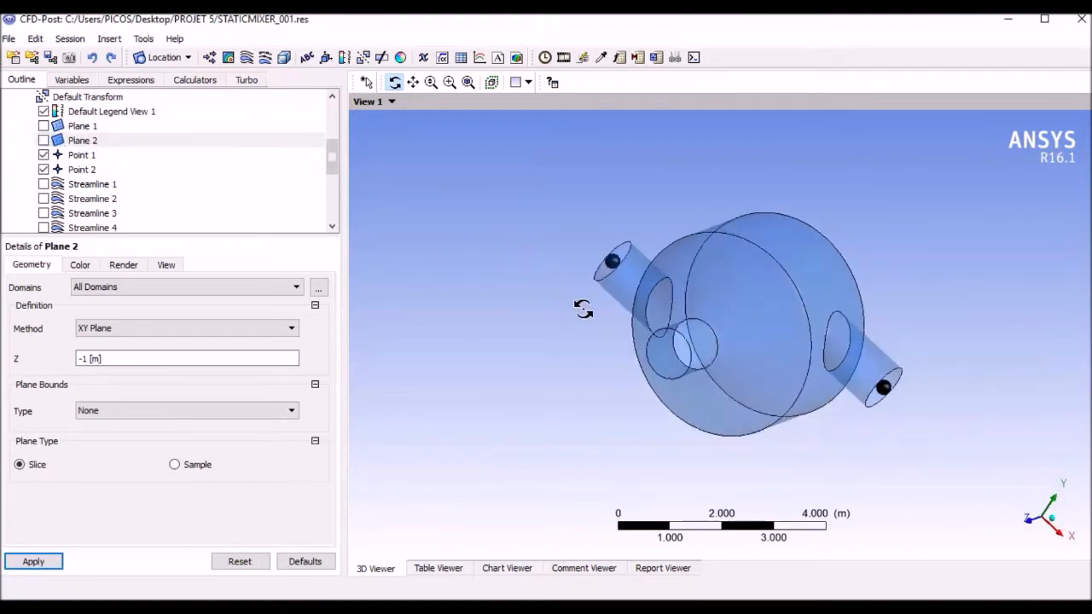
- Redefine Plane 2 as a YZ Plane at X = 0 m and keep it hidden
{"action": "left_click", "coordinate": [125, 141]}
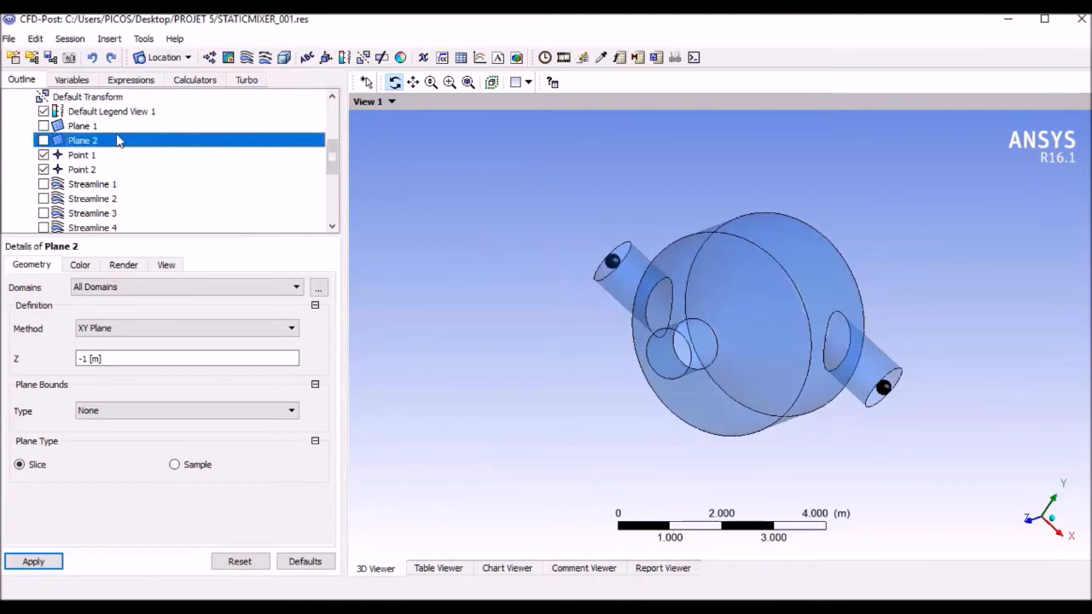
{"action": "left_click", "coordinate": [130, 329]}
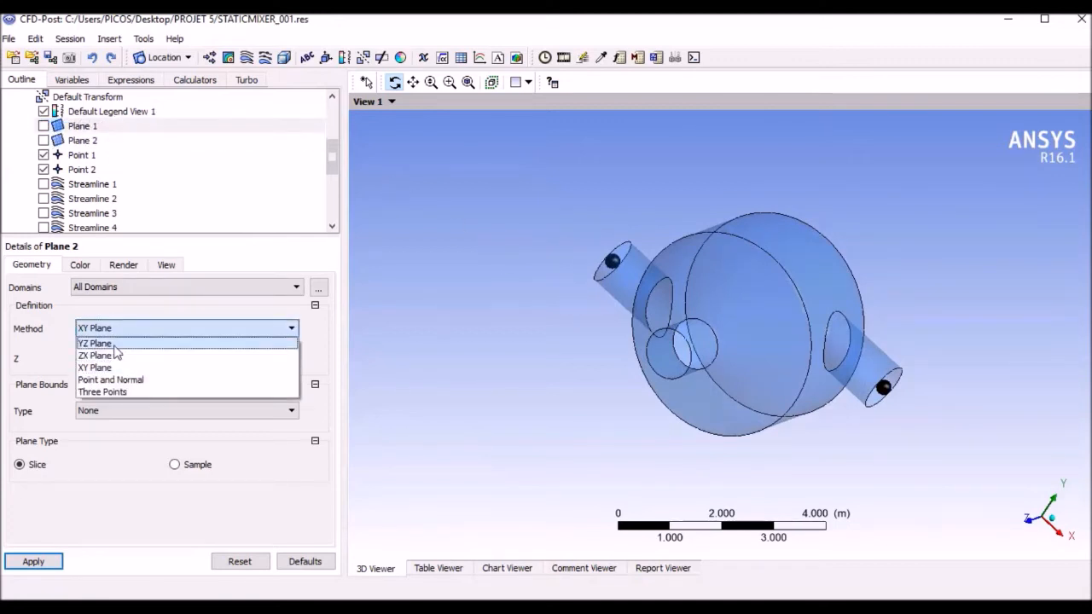
{"action": "left_click", "coordinate": [115, 344]}
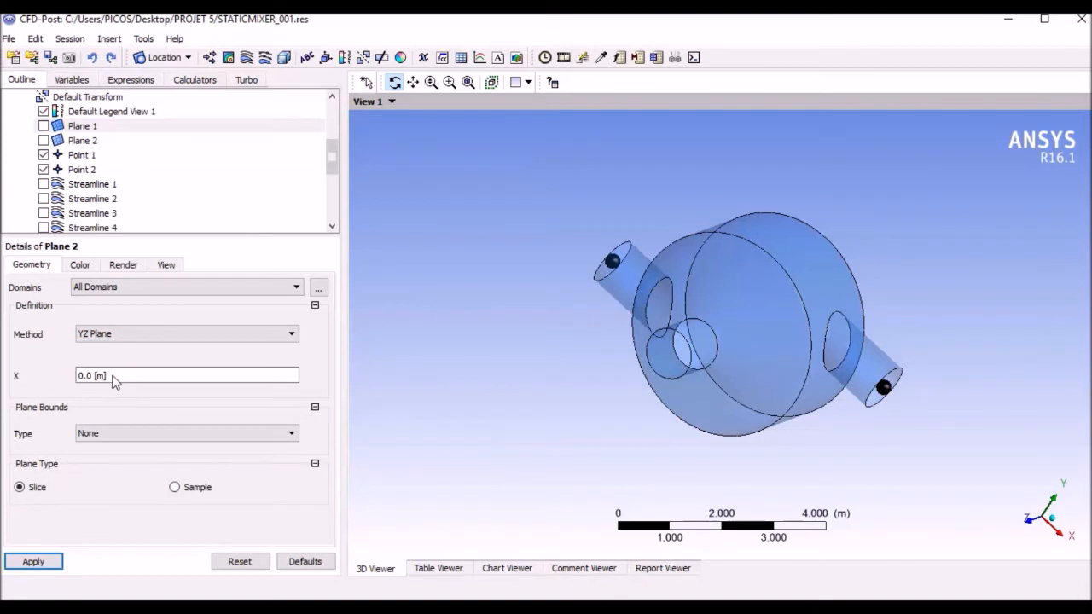
{"action": "left_click", "coordinate": [47, 126]}
{"action": "left_click", "coordinate": [51, 141]}
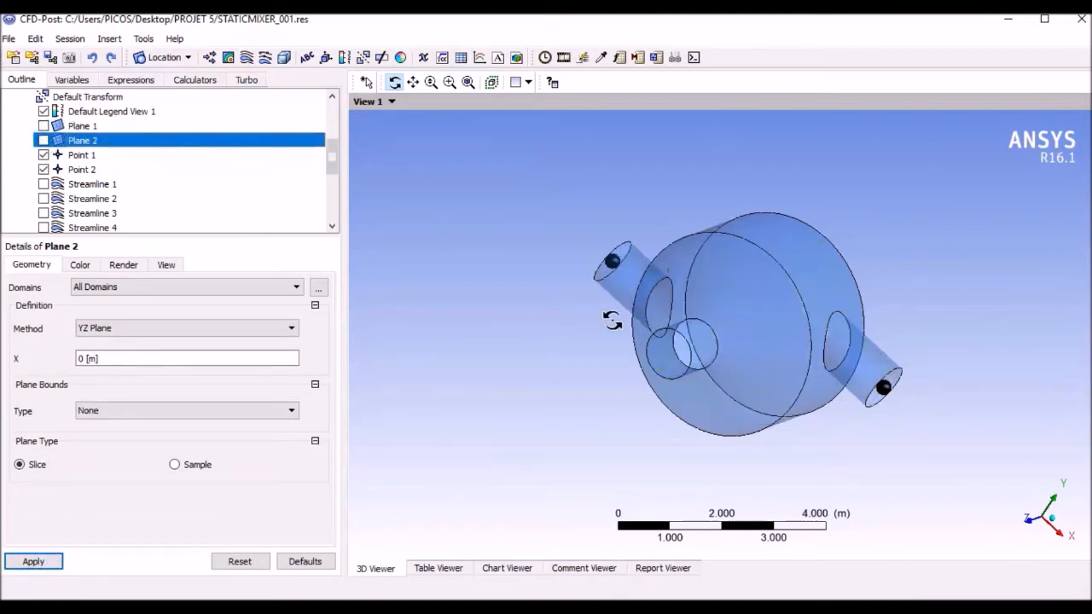
- Insert a Temperature contour plot on Plane 1 in Default Domain with Global range
{"action": "left_click", "coordinate": [227, 57]}
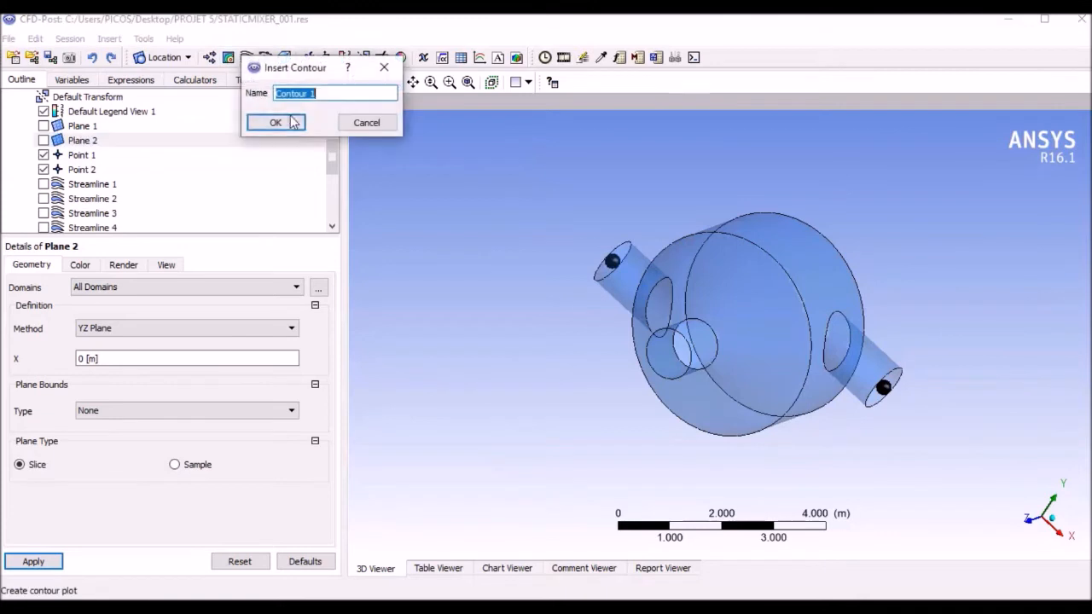
{"action": "left_click", "coordinate": [285, 121]}
{"action": "left_click", "coordinate": [176, 287]}
{"action": "left_click", "coordinate": [111, 299]}
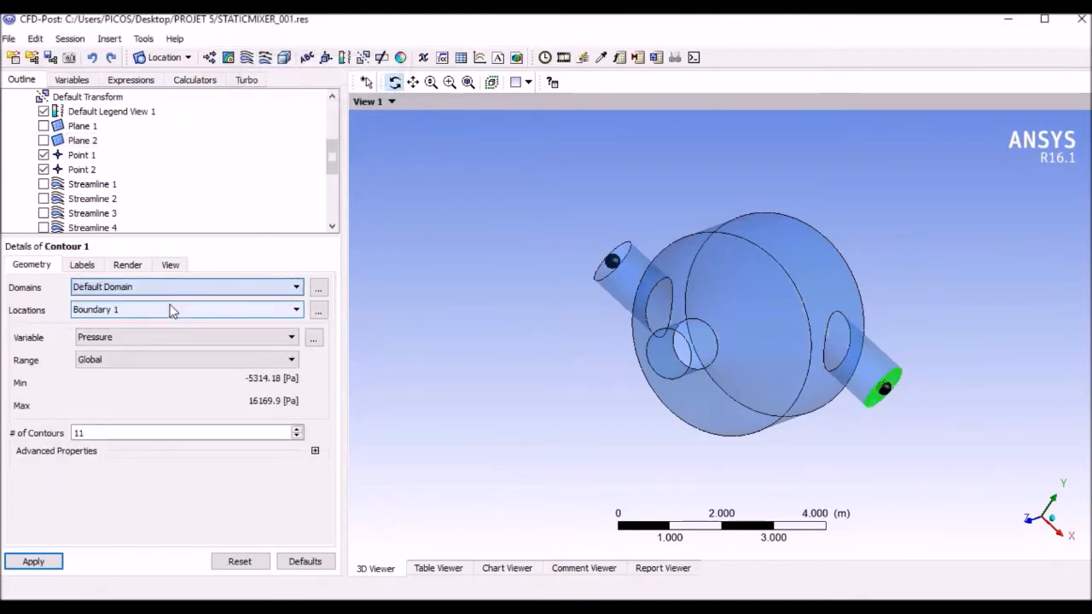
{"action": "left_click", "coordinate": [171, 309]}
{"action": "left_click", "coordinate": [133, 366]}
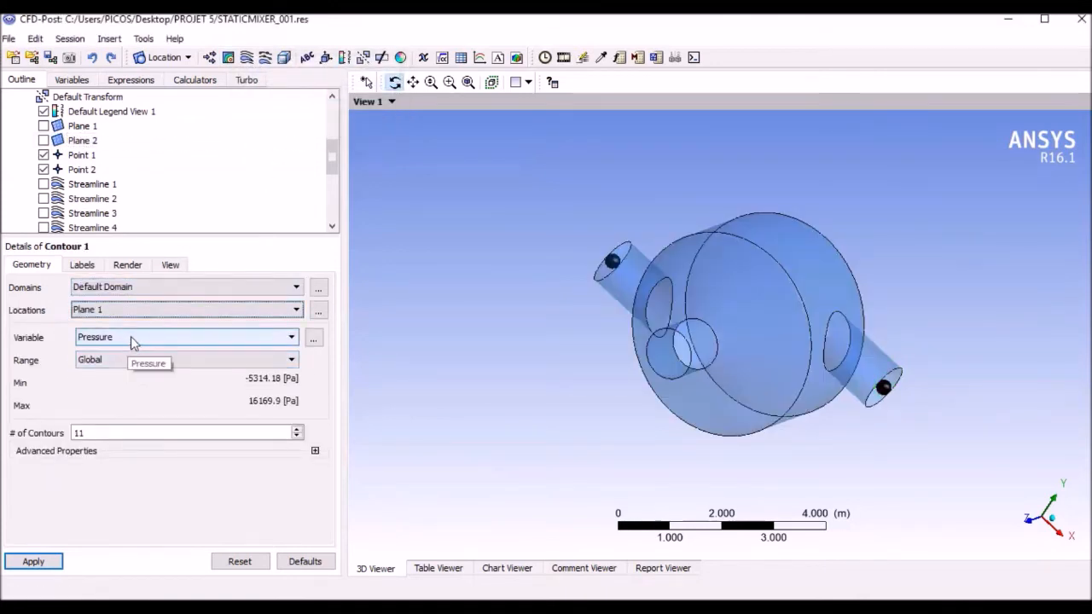
{"action": "left_click", "coordinate": [129, 337]}
{"action": "left_click", "coordinate": [124, 369]}
{"action": "left_click", "coordinate": [43, 561]}
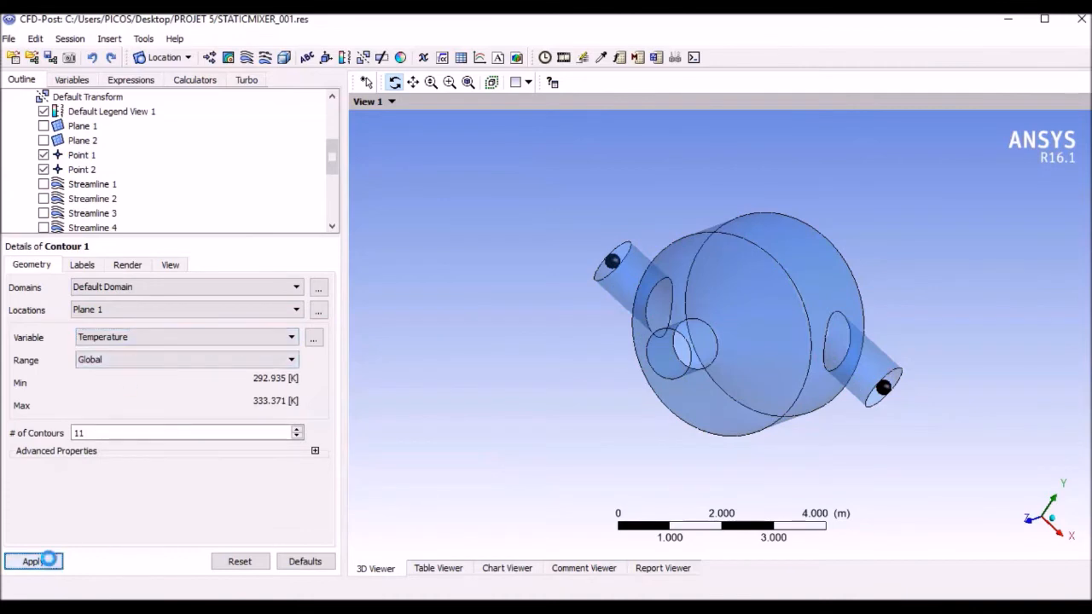
{"action": "left_click", "coordinate": [1037, 527]}
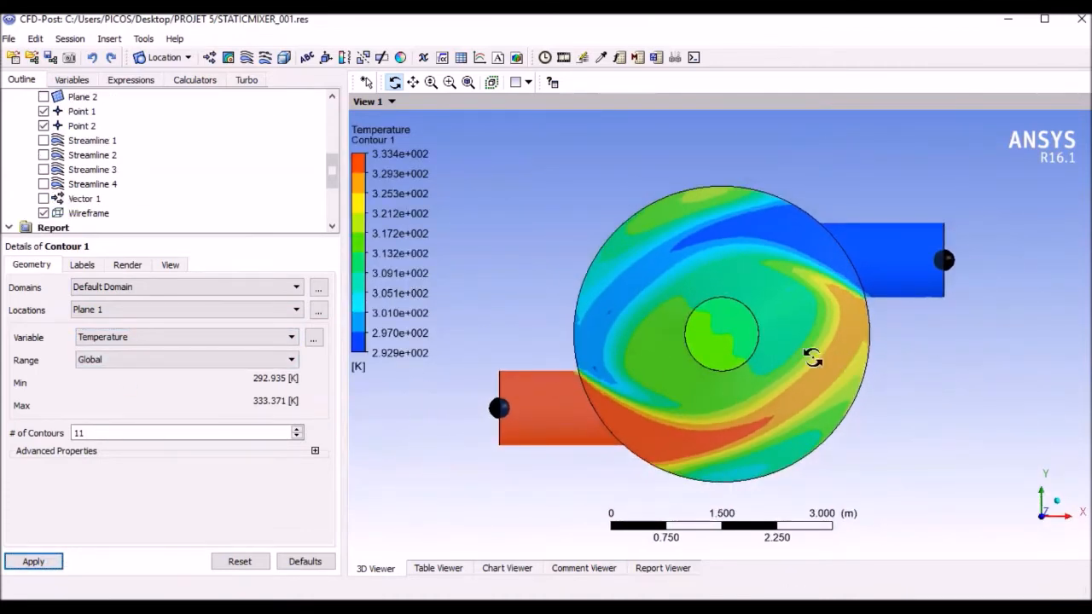
- Insert a second contour plot on Plane 1 in Default Domain with Velocity as the variable
{"action": "left_click", "coordinate": [229, 58]}
{"action": "left_click", "coordinate": [269, 127]}
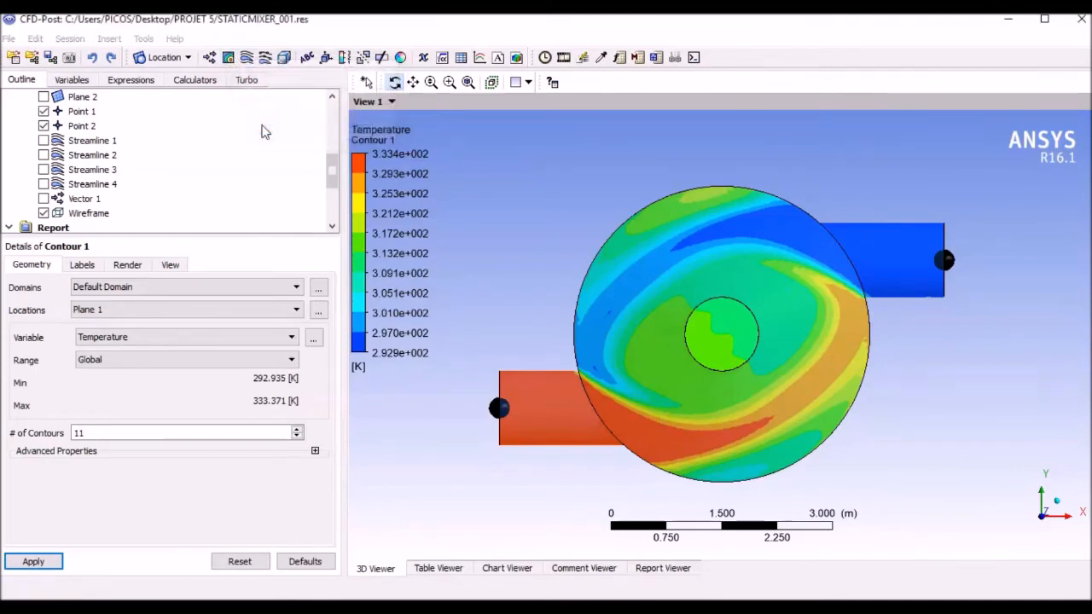
{"action": "left_click", "coordinate": [146, 309]}
{"action": "left_click", "coordinate": [117, 366]}
{"action": "left_click", "coordinate": [296, 287]}
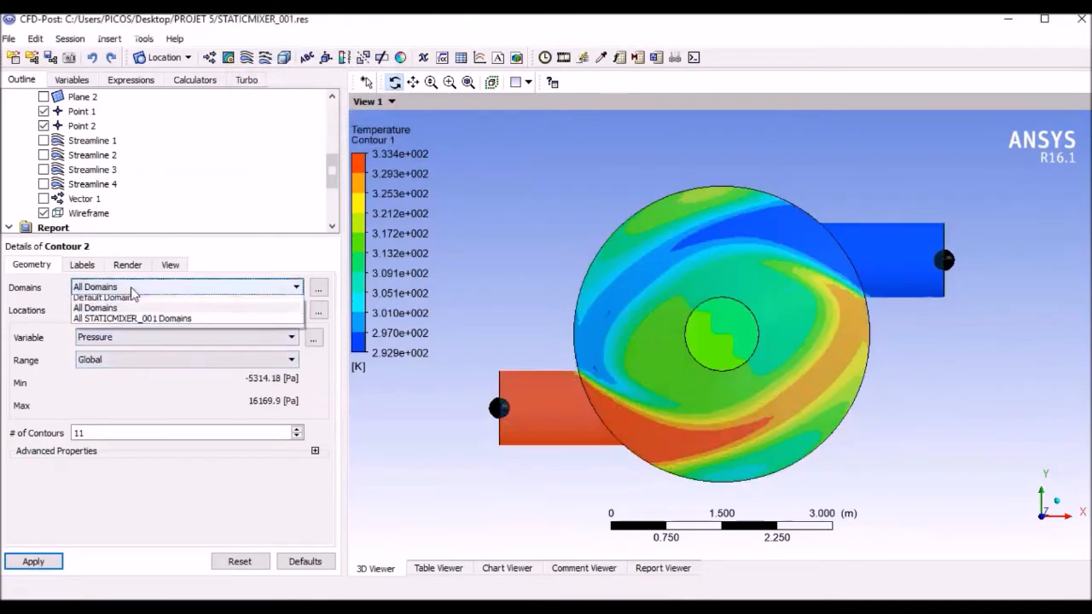
{"action": "left_click", "coordinate": [98, 298]}
{"action": "left_click", "coordinate": [126, 340]}
{"action": "left_click", "coordinate": [132, 414]}
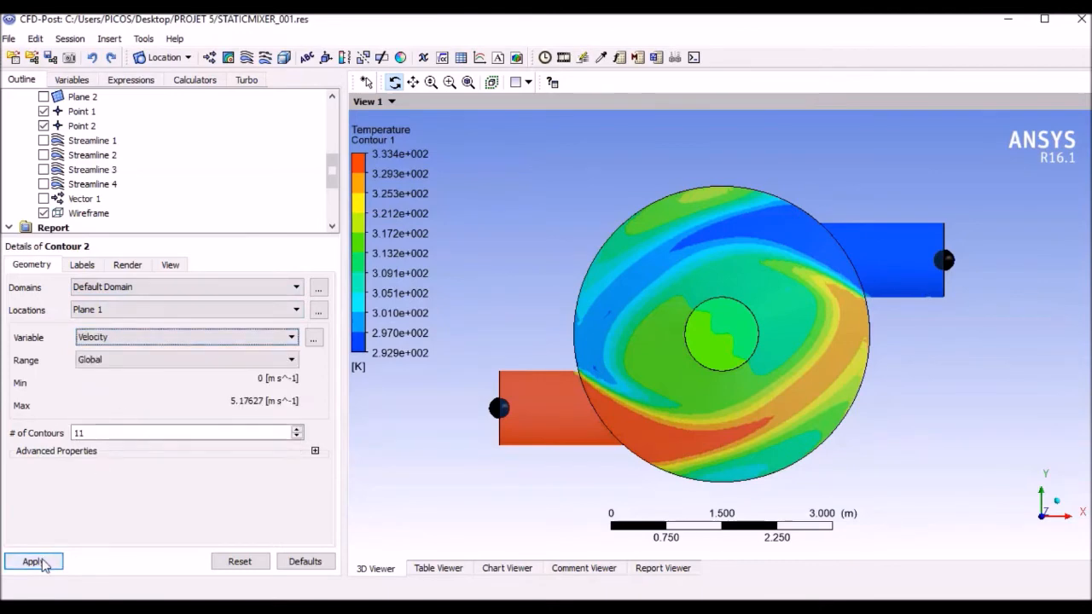
- Hide Contour 1, display the Plane 1 velocity contour on its own, and hide it after viewing
{"action": "scroll", "coordinate": [60, 170], "scroll_direction": "up", "scroll_amount": 1}
{"action": "scroll", "coordinate": [68, 170], "scroll_direction": "down", "scroll_amount": 2}
{"action": "scroll", "coordinate": [81, 170], "scroll_direction": "up", "scroll_amount": 2}
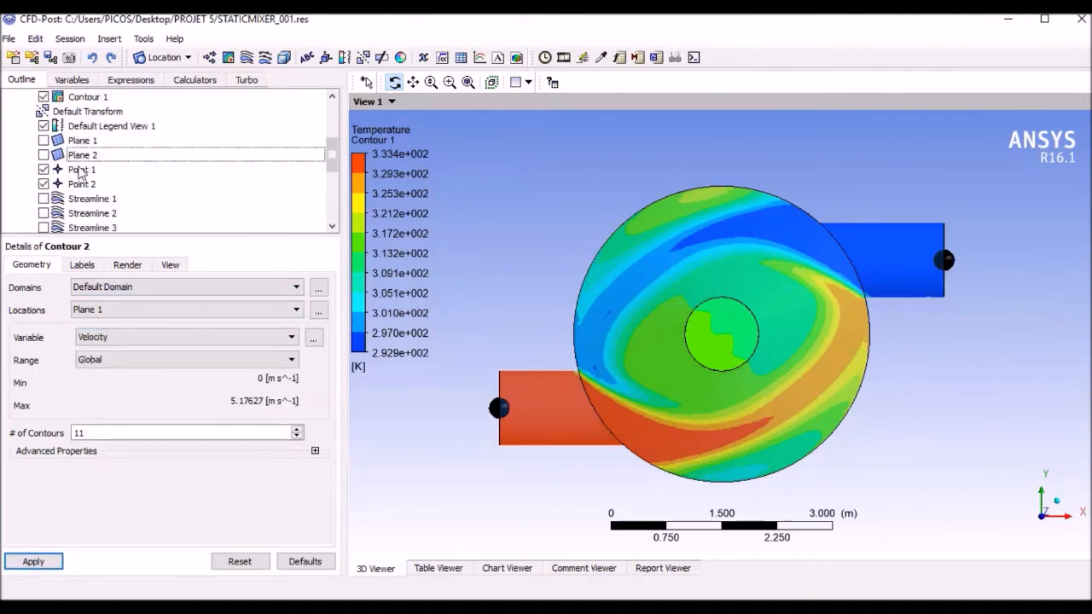
{"action": "left_click", "coordinate": [43, 96]}
{"action": "left_click", "coordinate": [33, 561]}
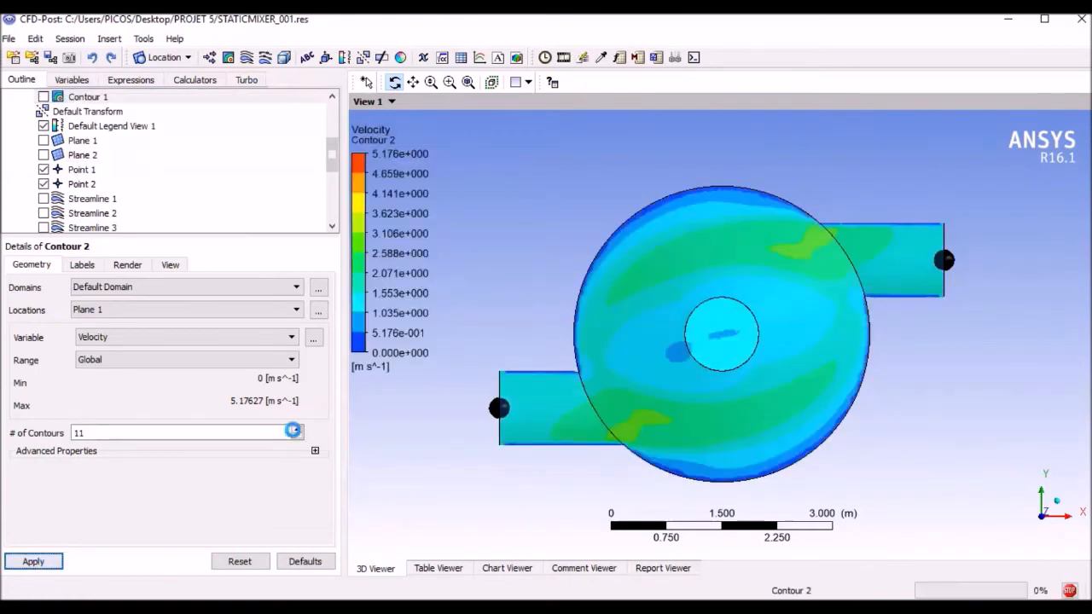
{"action": "left_click", "coordinate": [44, 112]}
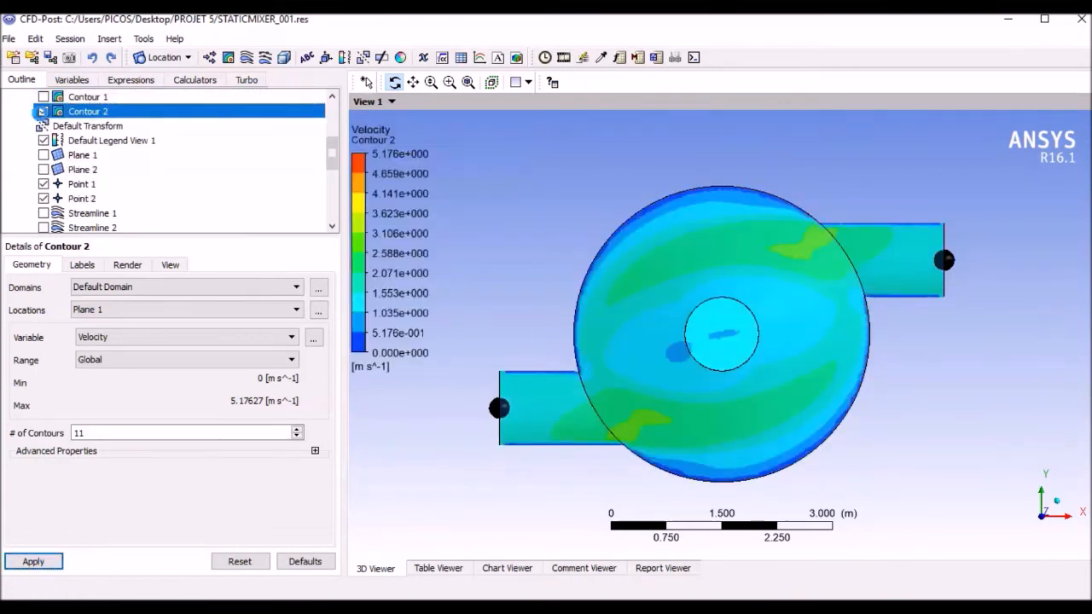
- Insert a third contour plot located on Plane 2 in Default Domain
{"action": "left_click", "coordinate": [227, 57]}
{"action": "left_click", "coordinate": [270, 123]}
{"action": "left_click", "coordinate": [128, 310]}
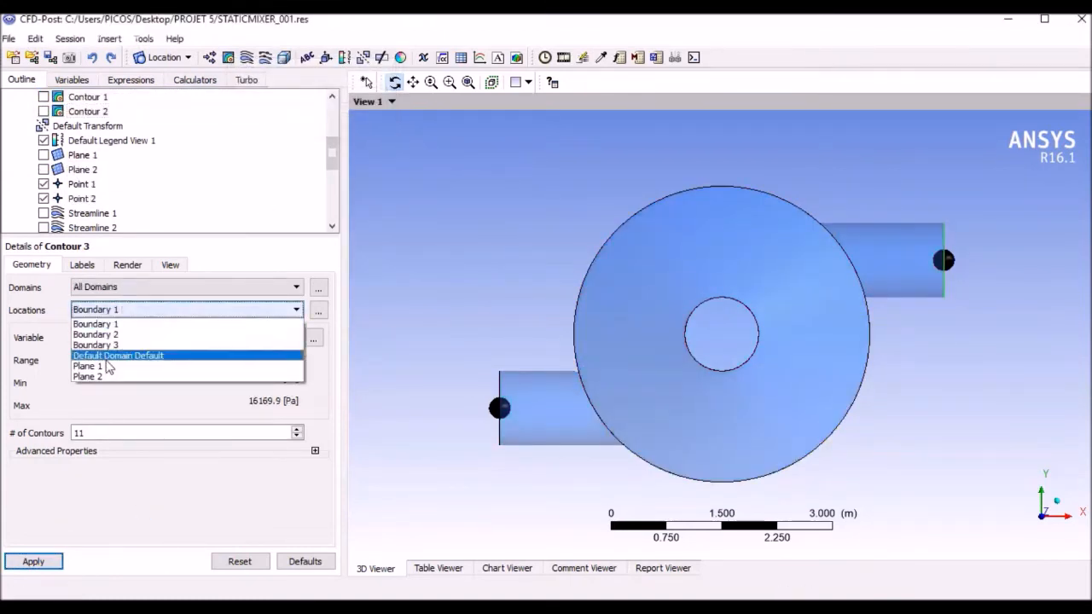
{"action": "left_click", "coordinate": [104, 357]}
{"action": "left_click", "coordinate": [101, 310]}
{"action": "left_click", "coordinate": [103, 371]}
{"action": "left_click", "coordinate": [128, 287]}
{"action": "left_click", "coordinate": [102, 299]}
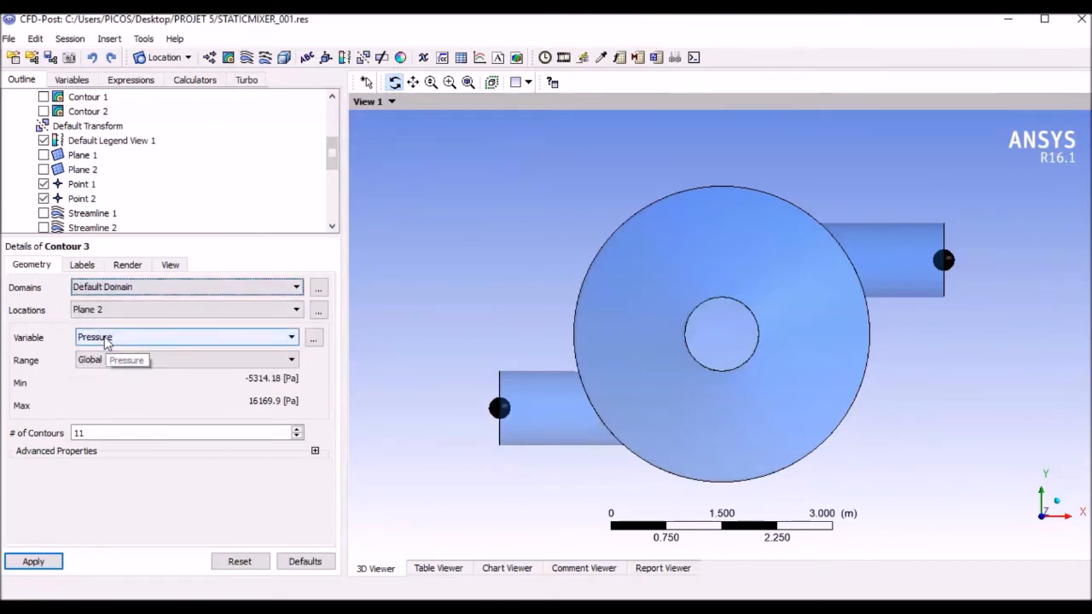
- Set the Plane 2 contour's variable to Temperature with Local range and apply the plot
{"action": "left_click", "coordinate": [107, 338]}
{"action": "left_click", "coordinate": [121, 374]}
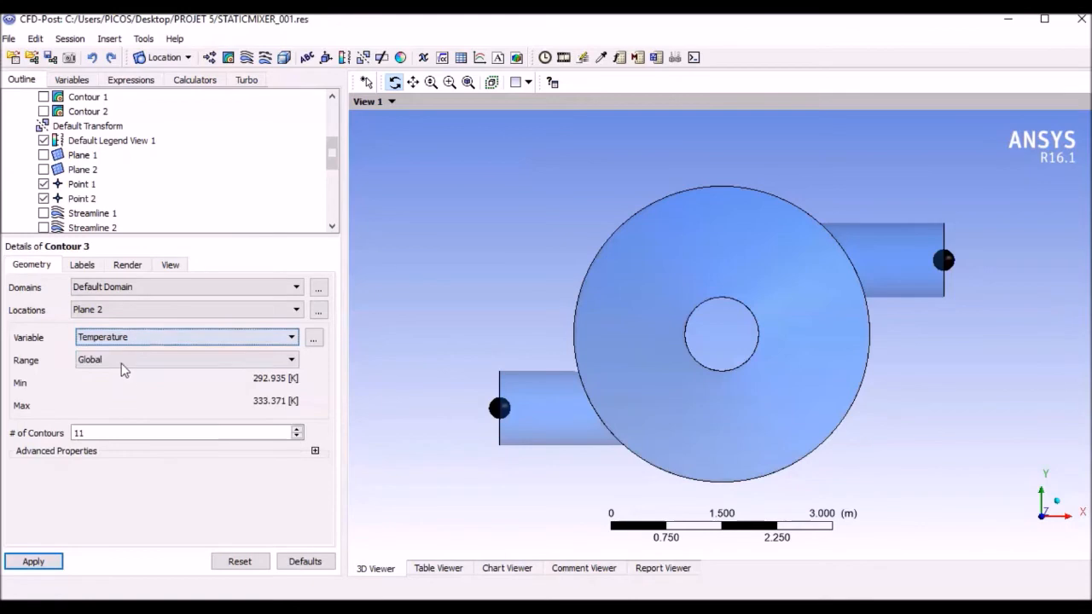
{"action": "left_click", "coordinate": [103, 359]}
{"action": "left_click", "coordinate": [103, 368]}
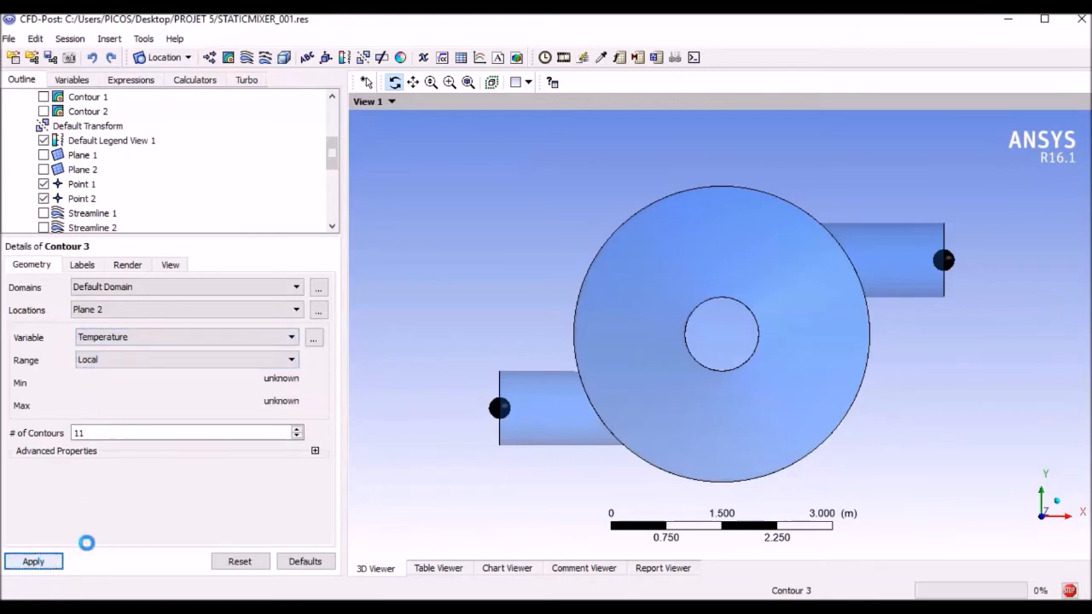
{"action": "left_click", "coordinate": [34, 561]}
{"action": "left_click_drag", "start_coordinate": [536, 426], "coordinate": [709, 419]}
{"action": "left_click", "coordinate": [1048, 522]}
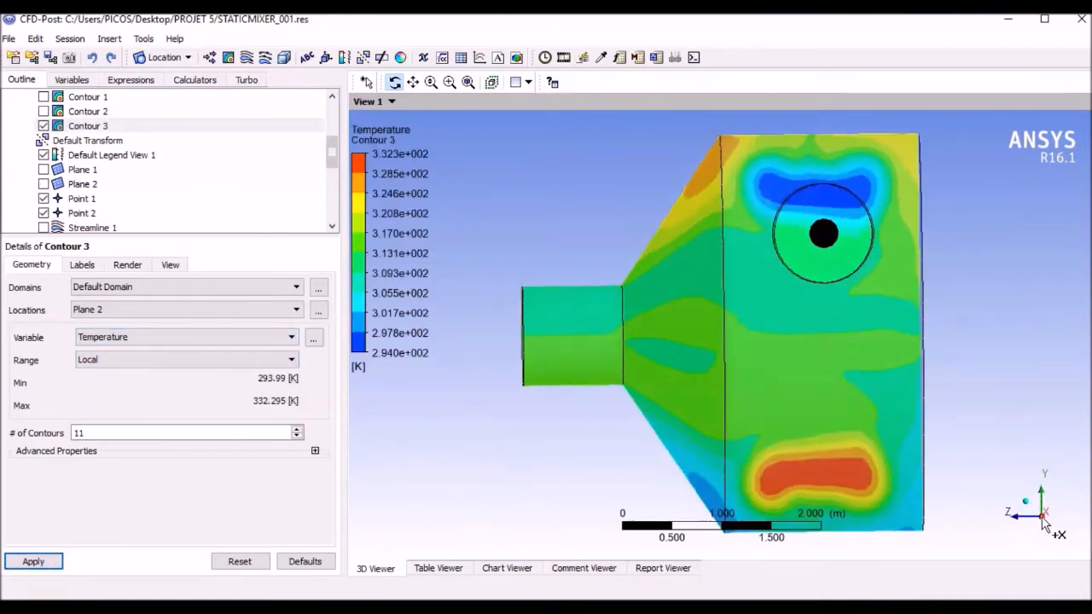
- Insert a fourth contour plot on Plane 2 in Default Domain and hide Contour 3
{"action": "left_click", "coordinate": [228, 58]}
{"action": "left_click", "coordinate": [276, 124]}
{"action": "left_click", "coordinate": [183, 310]}
{"action": "left_click", "coordinate": [99, 377]}
{"action": "left_click", "coordinate": [44, 125]}
{"action": "left_click", "coordinate": [125, 286]}
{"action": "left_click", "coordinate": [124, 302]}
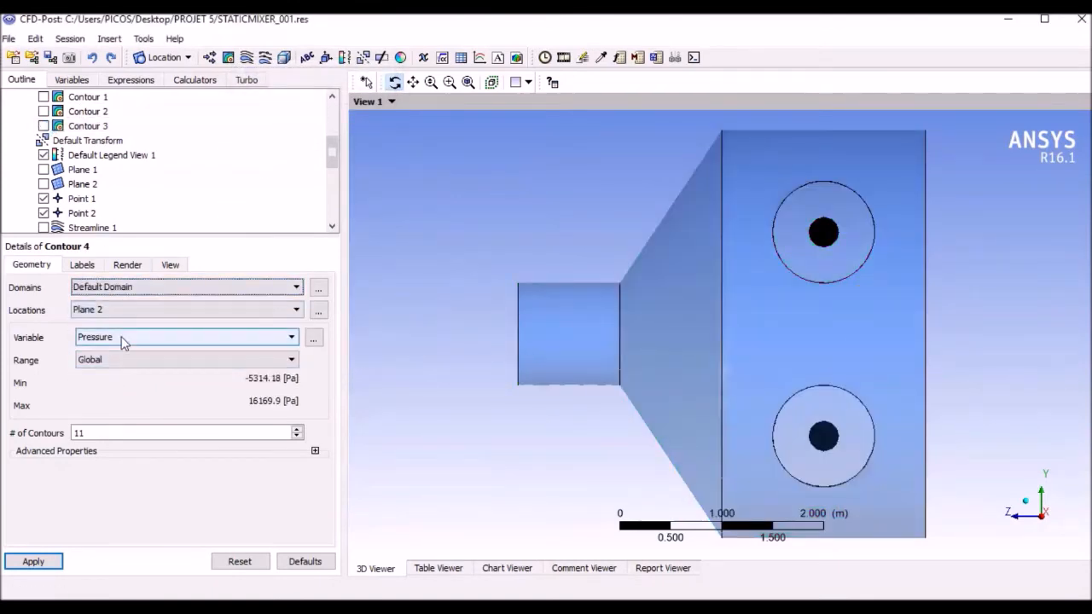
- Set Contour 4's variable to Velocity with Local range, apply the plot, and hide it after viewing
{"action": "left_click", "coordinate": [122, 338]}
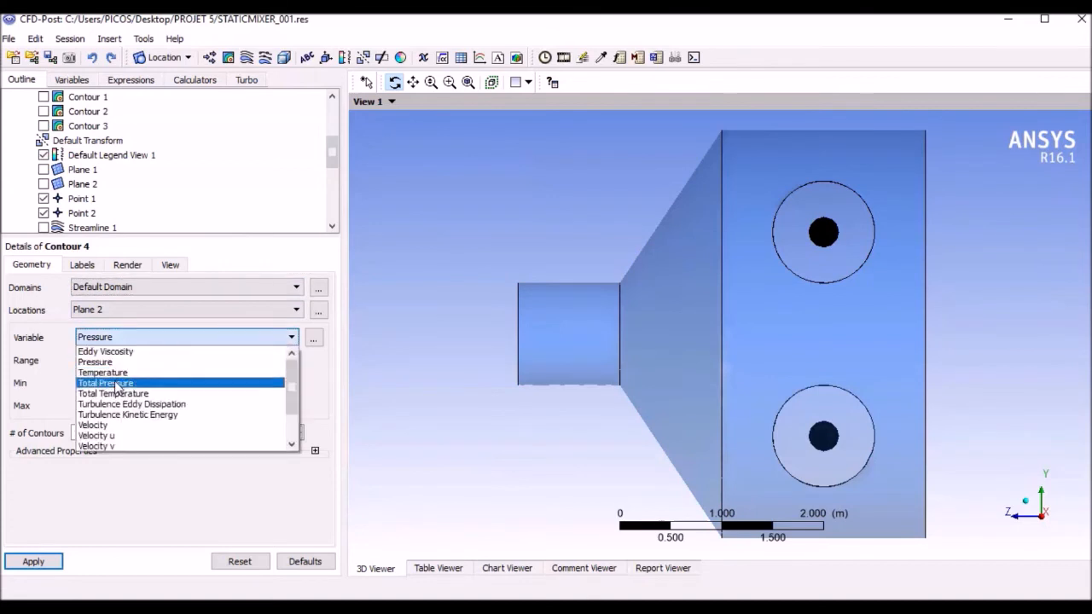
{"action": "left_click", "coordinate": [109, 425]}
{"action": "left_click", "coordinate": [109, 360]}
{"action": "left_click", "coordinate": [111, 382]}
{"action": "left_click", "coordinate": [50, 563]}
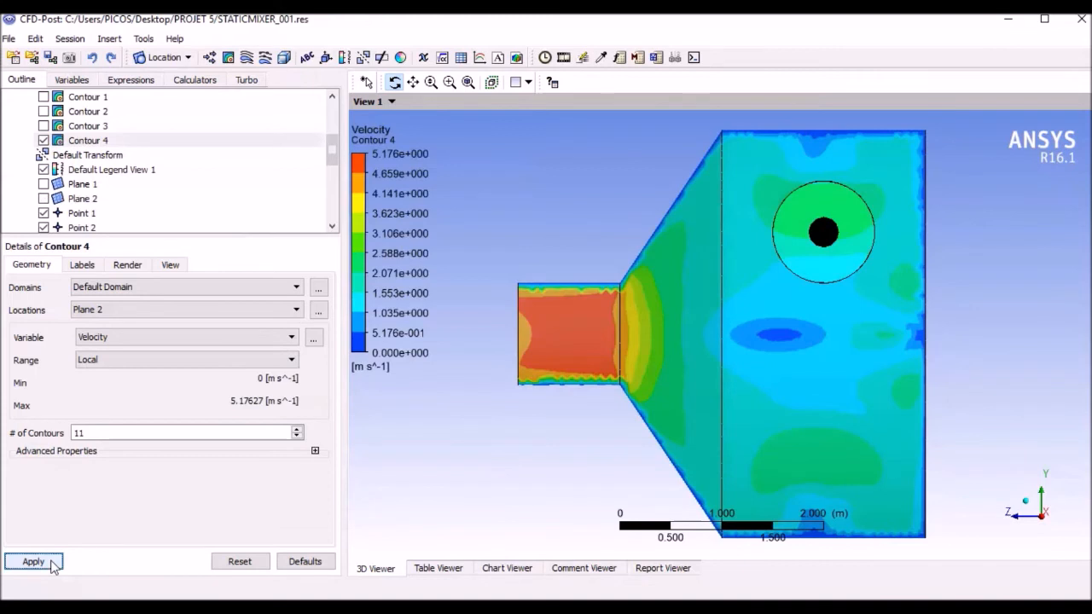
{"action": "left_click", "coordinate": [44, 141]}
- Insert a fifth contour plot located on the Boundary 3 outlet face in Default Domain
{"action": "left_click", "coordinate": [228, 57]}
{"action": "key", "text": "Return"}
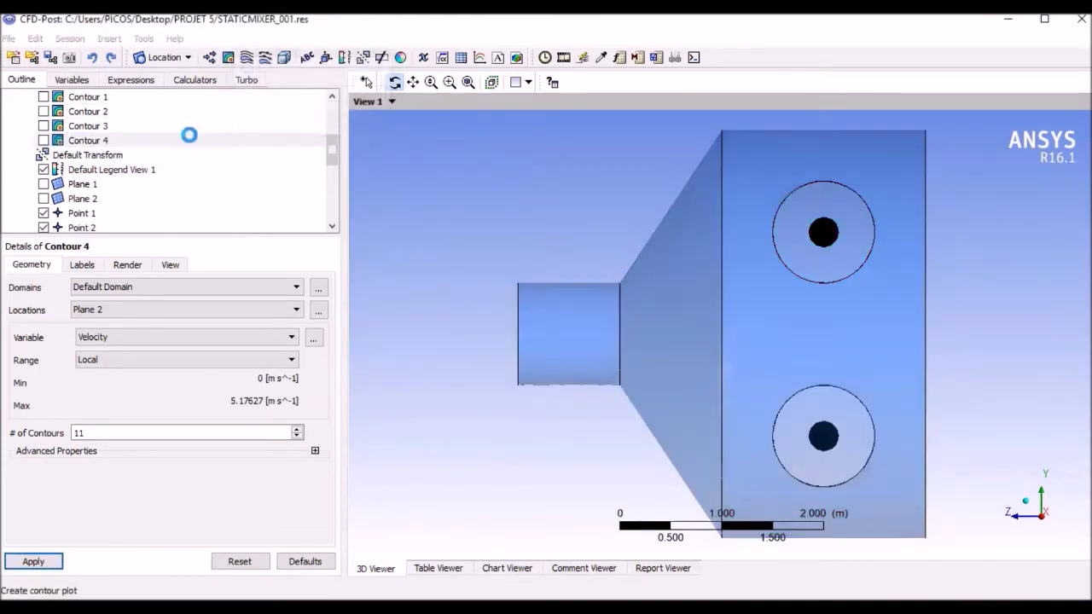
{"action": "left_click", "coordinate": [104, 290]}
{"action": "left_click", "coordinate": [101, 304]}
{"action": "left_click", "coordinate": [114, 310]}
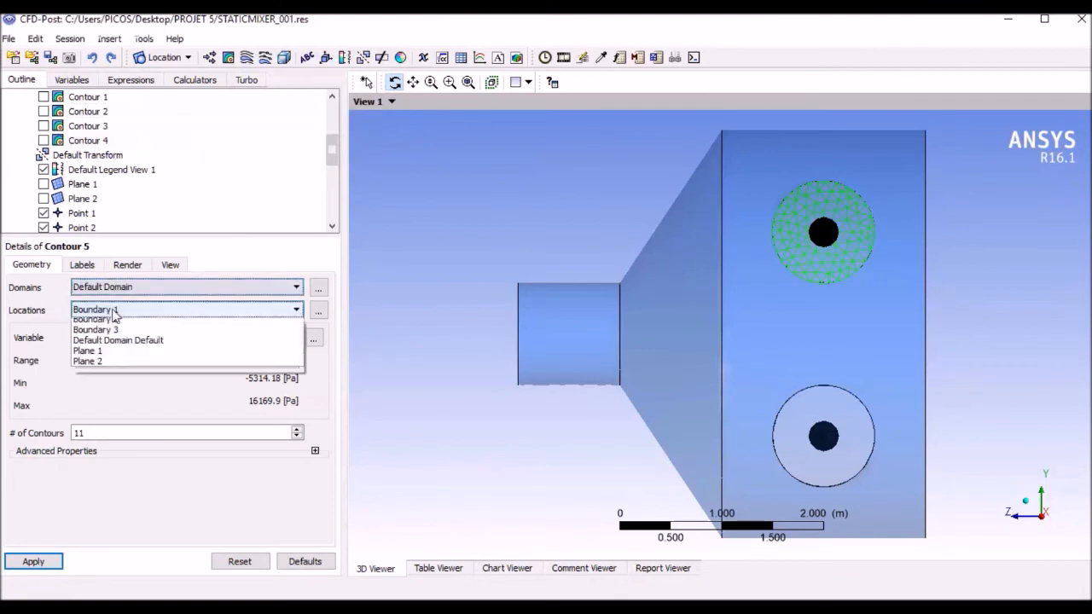
{"action": "left_click", "coordinate": [115, 324]}
{"action": "left_click_drag", "start_coordinate": [597, 341], "coordinate": [478, 341]}
{"action": "left_click", "coordinate": [207, 309]}
{"action": "left_click", "coordinate": [172, 346]}
- Set Contour 5's variable to Temperature, apply the plot, and hide it after viewing
{"action": "left_click", "coordinate": [182, 337]}
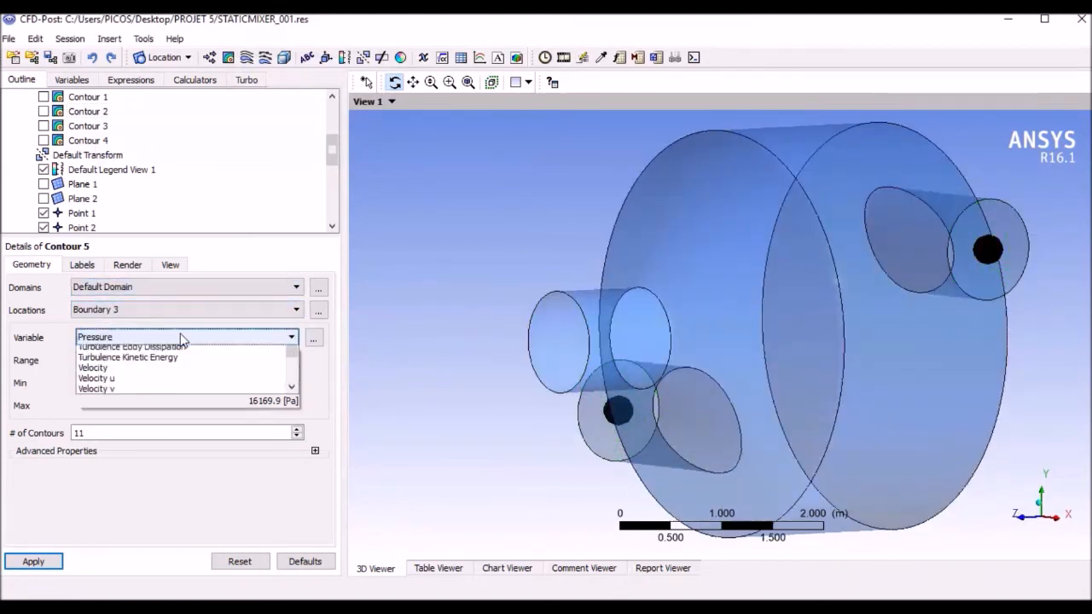
{"action": "left_click", "coordinate": [168, 378]}
{"action": "left_click", "coordinate": [34, 562]}
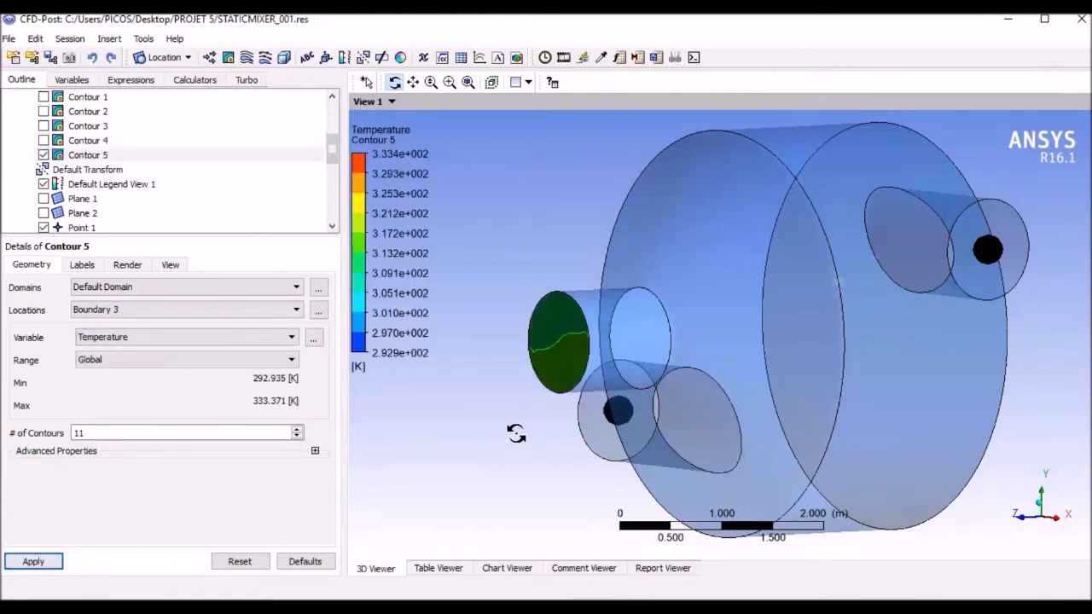
{"action": "left_click", "coordinate": [1042, 518]}
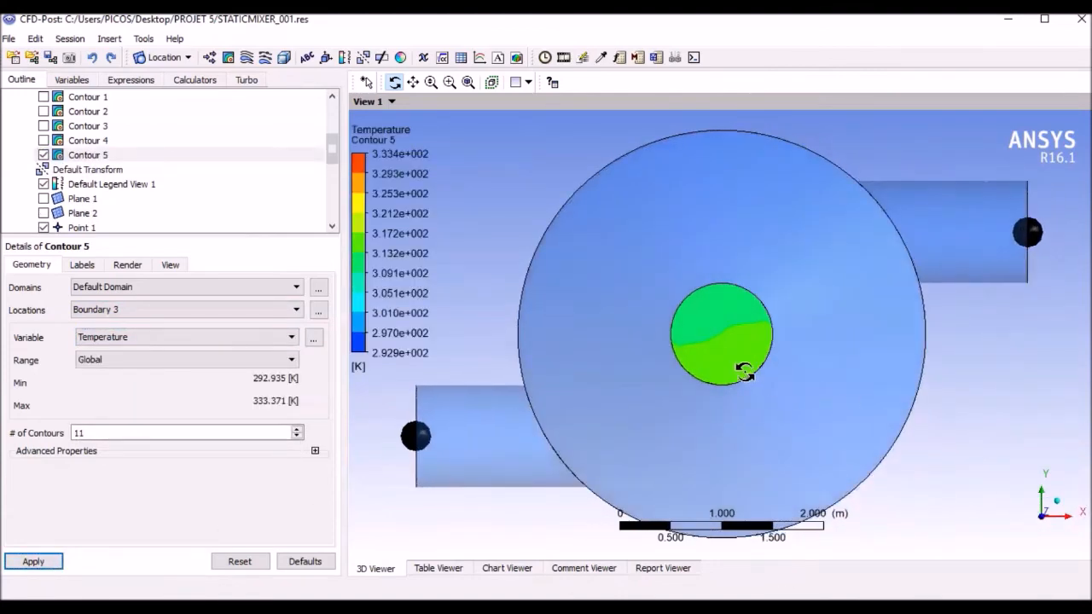
{"action": "left_click", "coordinate": [44, 154]}
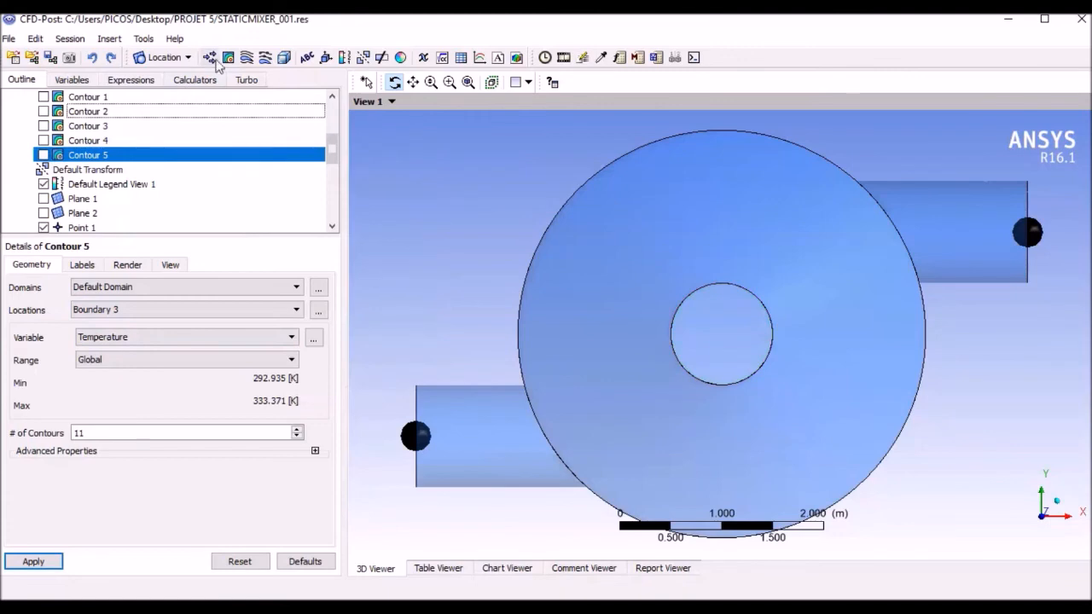
- Insert a sixth contour plot located on the Boundary 3 outlet face with All Domains
{"action": "left_click", "coordinate": [228, 57]}
{"action": "left_click", "coordinate": [261, 122]}
{"action": "left_click", "coordinate": [94, 312]}
{"action": "left_click", "coordinate": [94, 344]}
{"action": "left_click", "coordinate": [128, 286]}
{"action": "left_click", "coordinate": [111, 317]}
- Set Contour 6's variable to Velocity with Local range, apply the plot, and hide it after viewing
{"action": "left_click", "coordinate": [118, 339]}
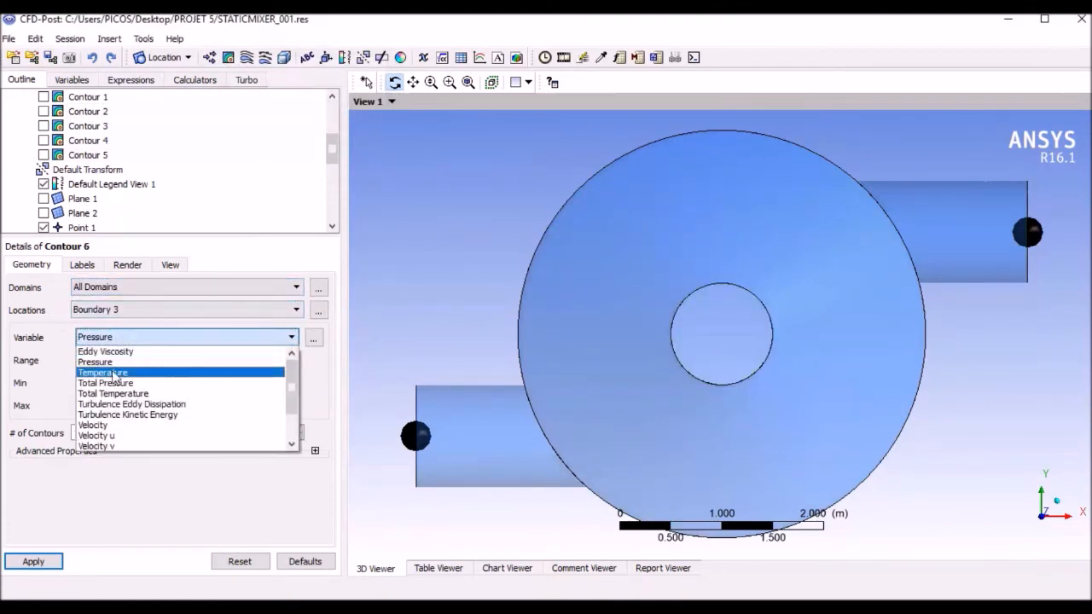
{"action": "left_click", "coordinate": [122, 375]}
{"action": "left_click", "coordinate": [118, 337]}
{"action": "left_click", "coordinate": [94, 427]}
{"action": "left_click", "coordinate": [116, 360]}
{"action": "left_click", "coordinate": [118, 391]}
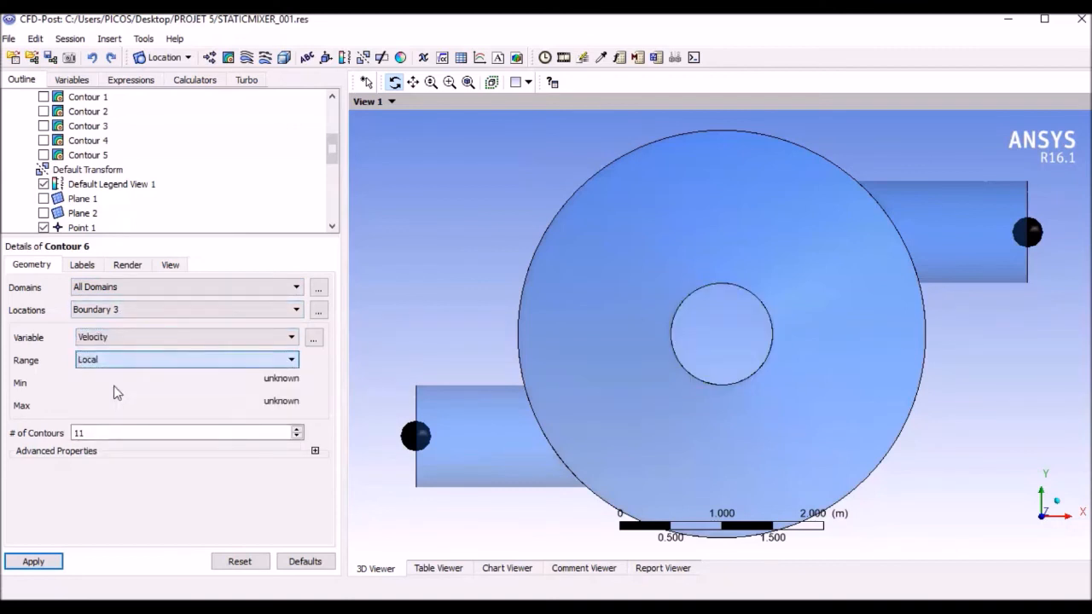
{"action": "left_click", "coordinate": [48, 566]}
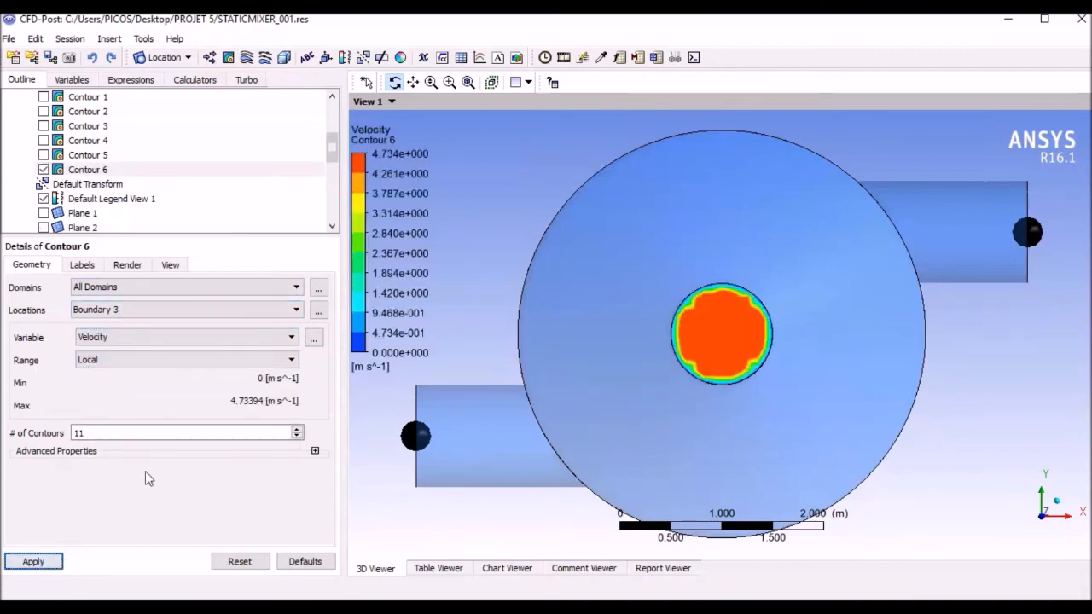
{"action": "left_click", "coordinate": [43, 169]}
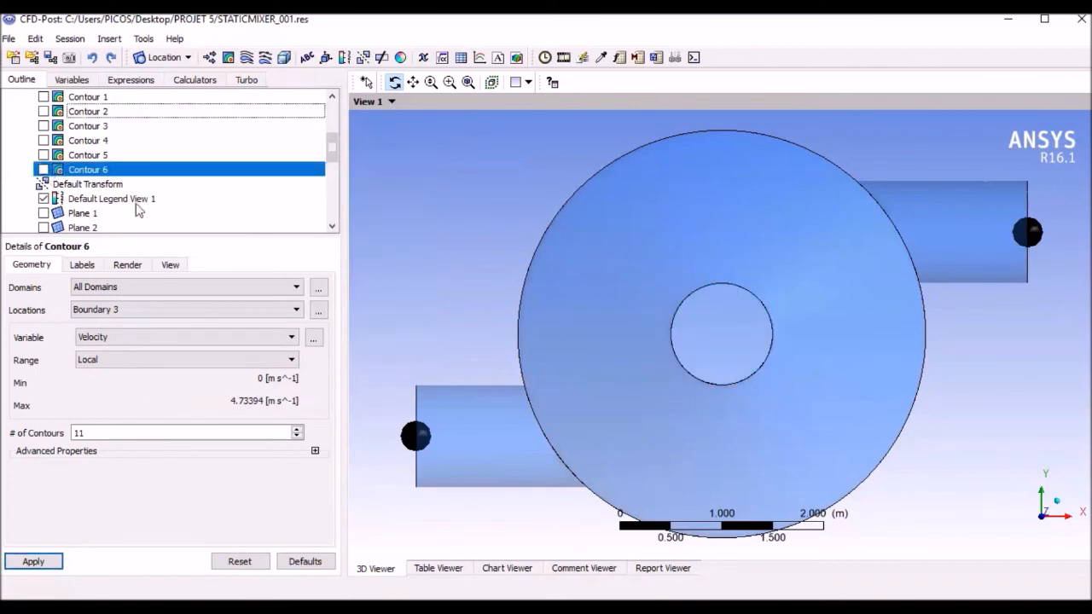
- Switch to the isometric view and show Contour 5 on the outlet face
{"action": "left_click", "coordinate": [1056, 505]}
{"action": "left_click", "coordinate": [60, 156]}
{"action": "left_click", "coordinate": [43, 154]}
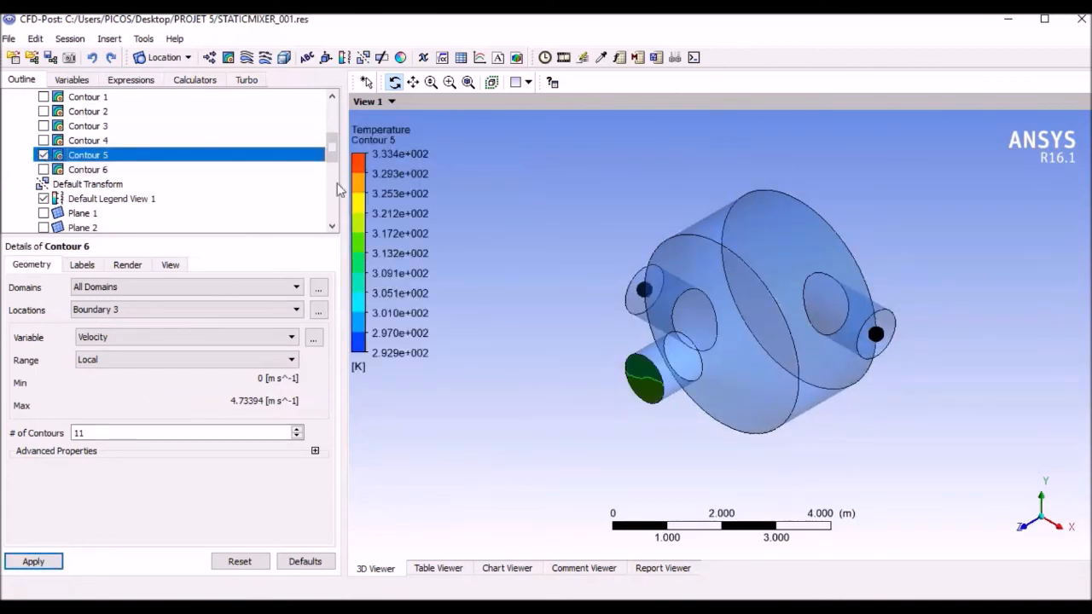
- Change the Temperature variable's units to C, apply, and view the outlet contour face-on along the Z axis
{"action": "left_click", "coordinate": [75, 79]}
{"action": "scroll", "coordinate": [107, 220], "scroll_direction": "down", "scroll_amount": 6}
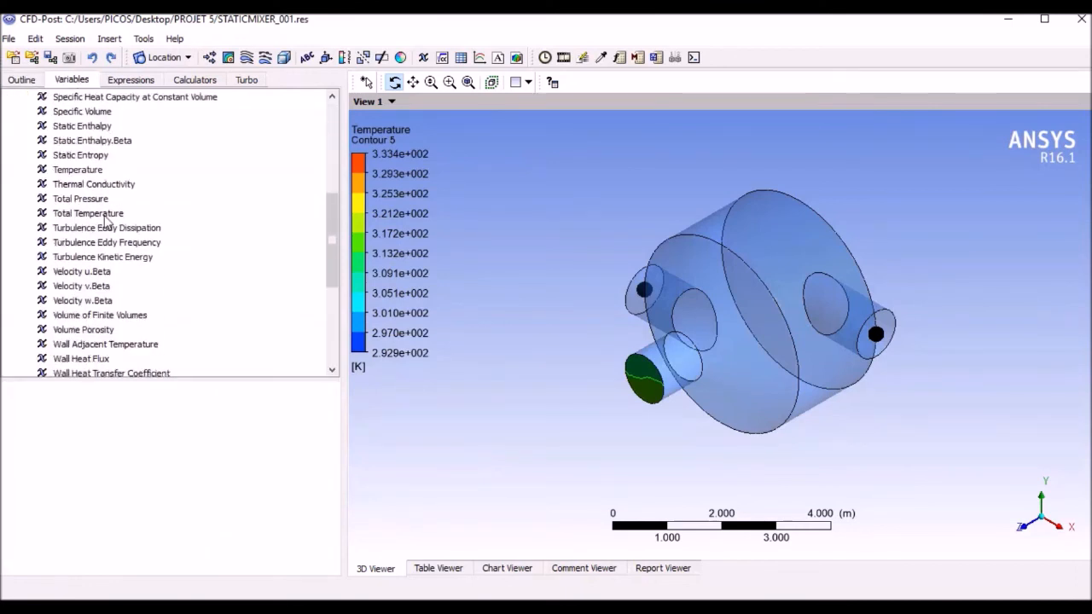
{"action": "left_click", "coordinate": [75, 170]}
{"action": "left_click", "coordinate": [183, 421]}
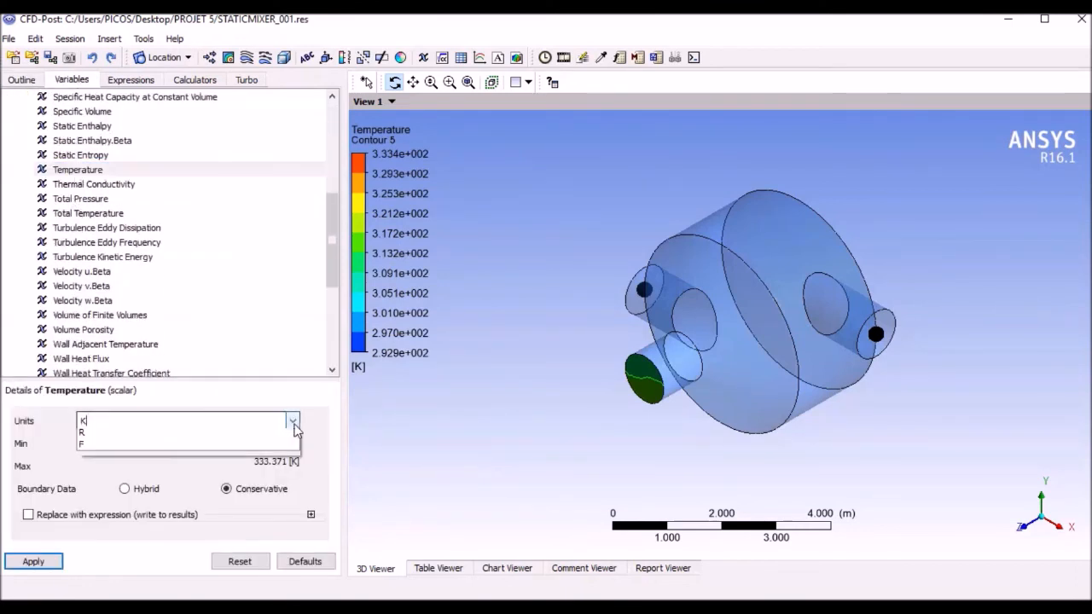
{"action": "left_click", "coordinate": [94, 446]}
{"action": "left_click", "coordinate": [34, 562]}
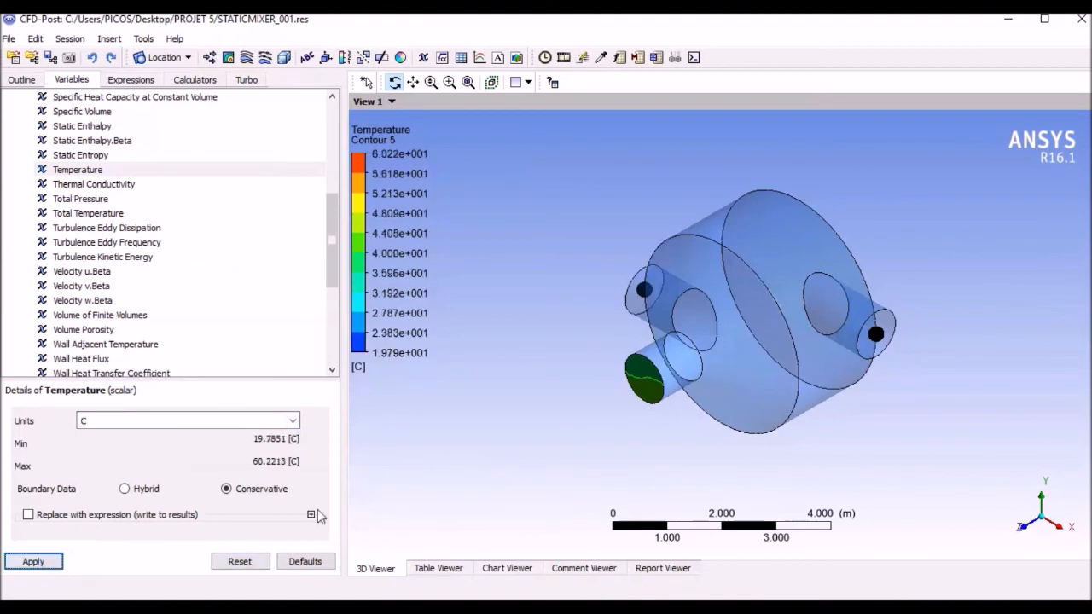
{"action": "left_click", "coordinate": [12, 80]}
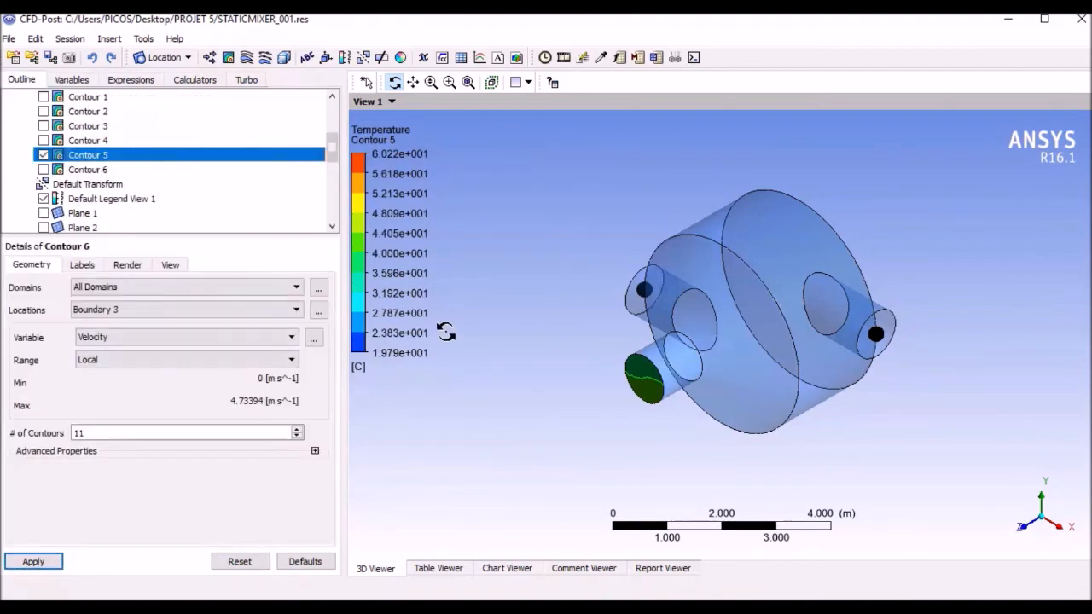
{"action": "left_click", "coordinate": [1026, 531]}
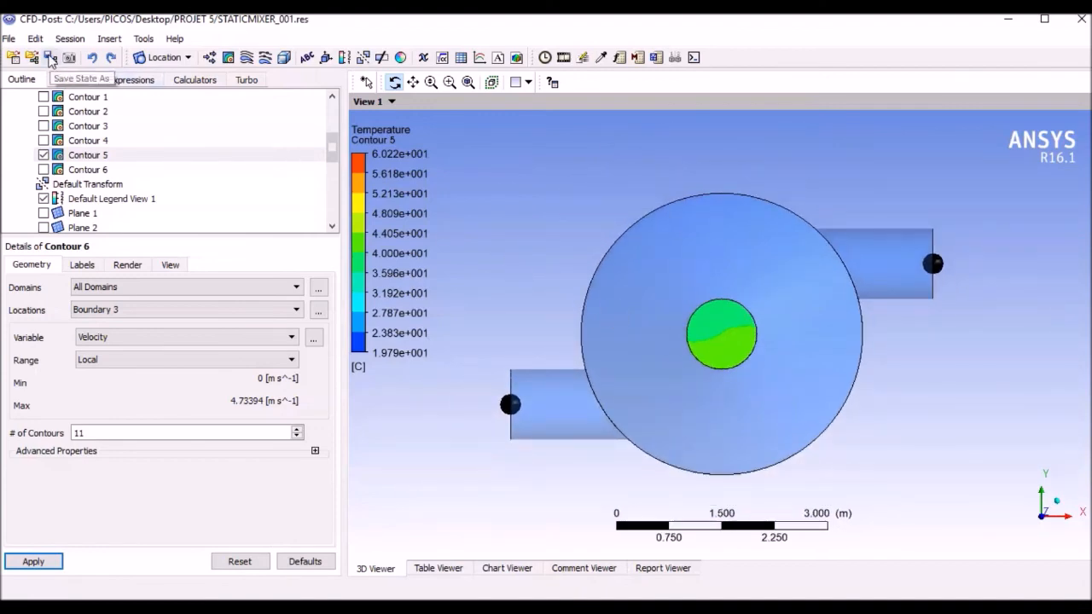
- Save the post-processing state as STATICMIXER.cst in the PROJET 5 folder on the Desktop
{"action": "left_click", "coordinate": [50, 58]}
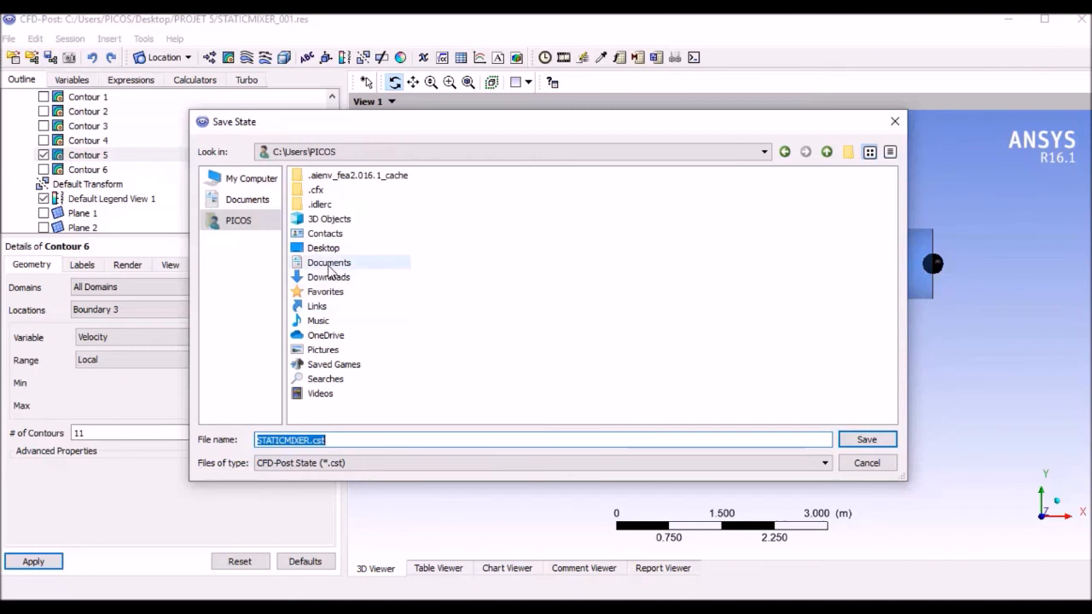
{"action": "double_click", "coordinate": [324, 247]}
{"action": "double_click", "coordinate": [334, 248]}
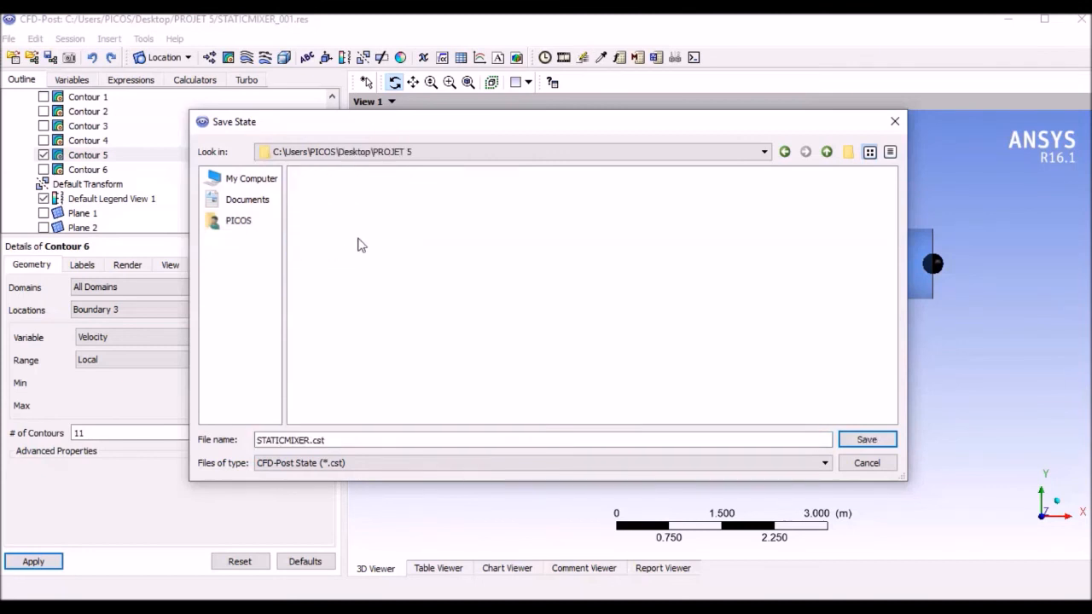
{"action": "left_click", "coordinate": [866, 440]}
{"action": "left_click", "coordinate": [35, 38]}
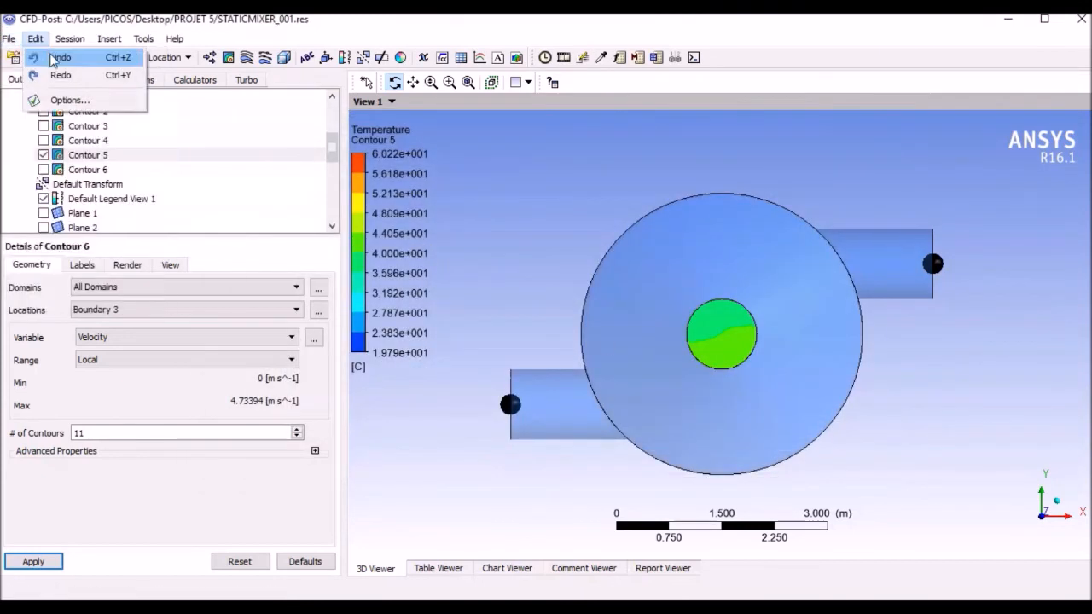
{"action": "left_click", "coordinate": [39, 74]}
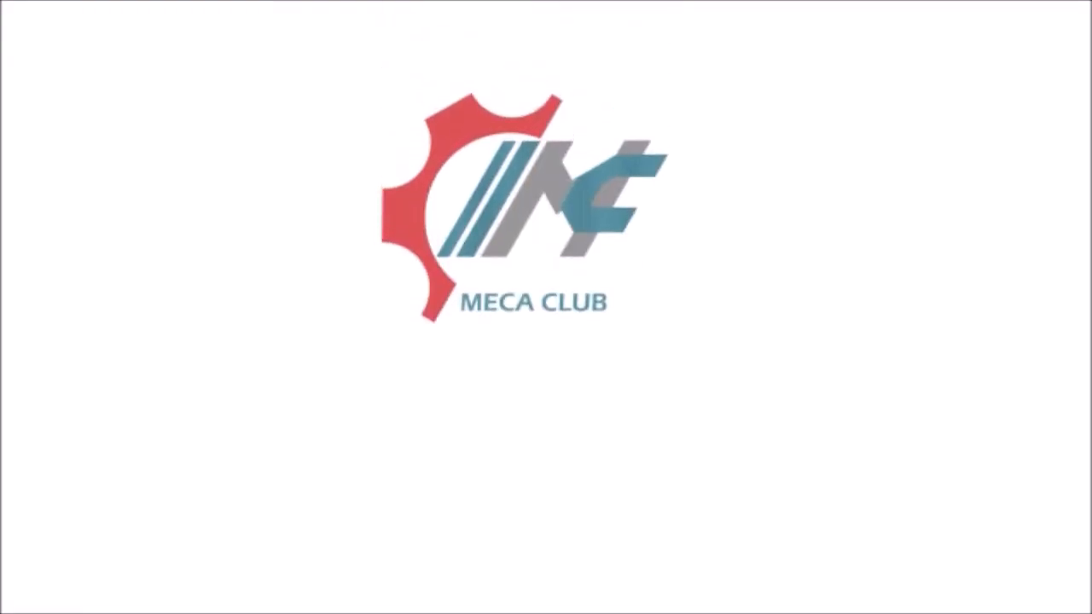